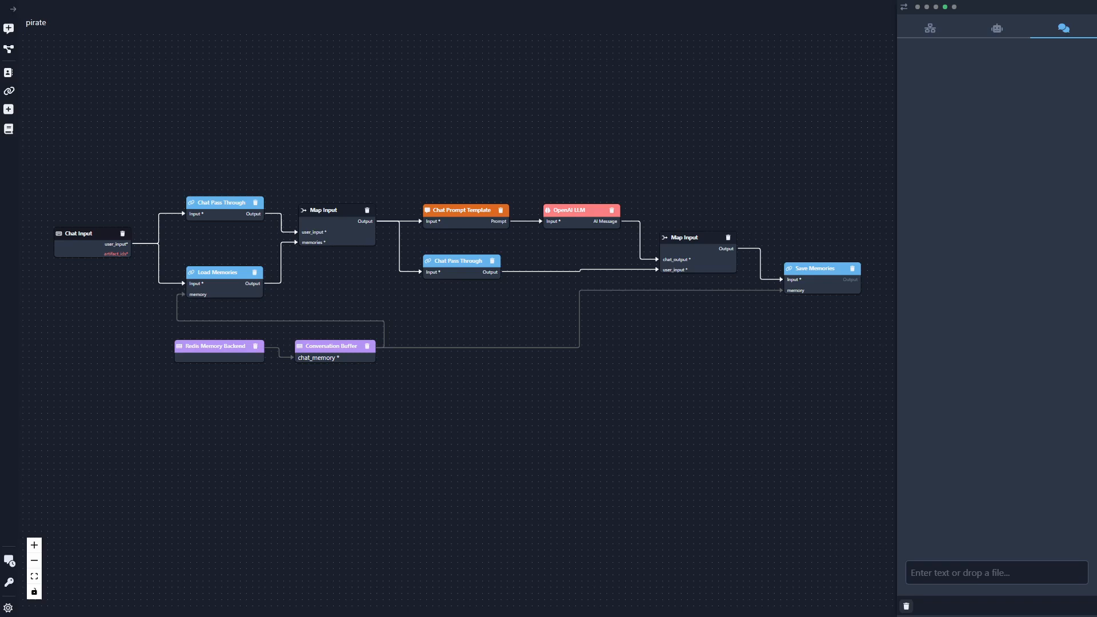
- Send the chat message "who am i" to the pirate flow
scroll(310, 454, "up", 1)
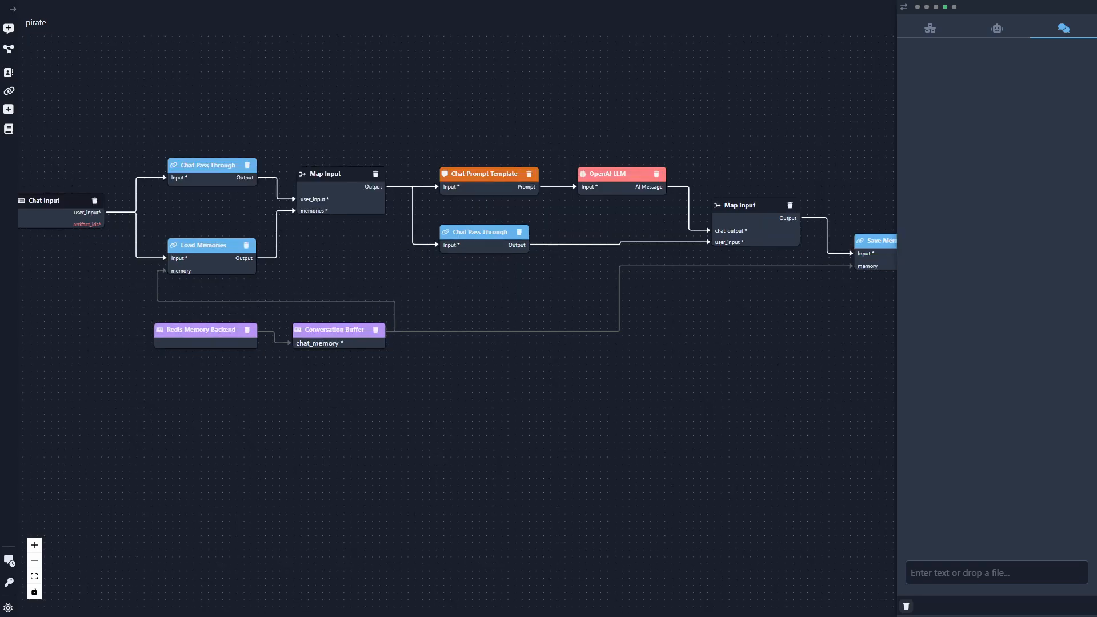
scroll(469, 332, "up", 2)
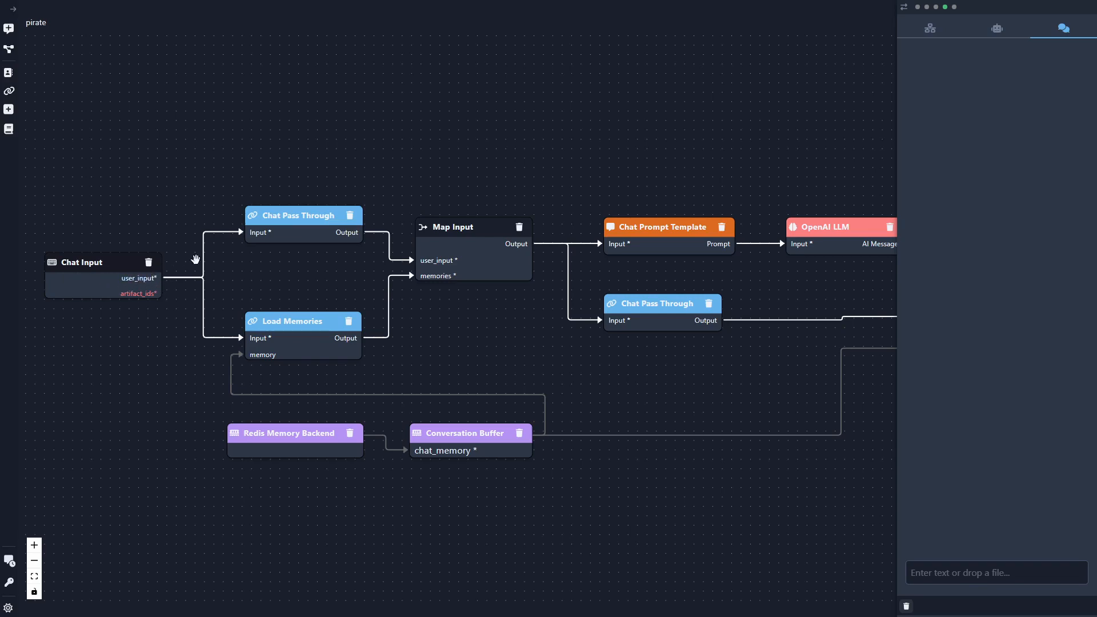
type("who am i")
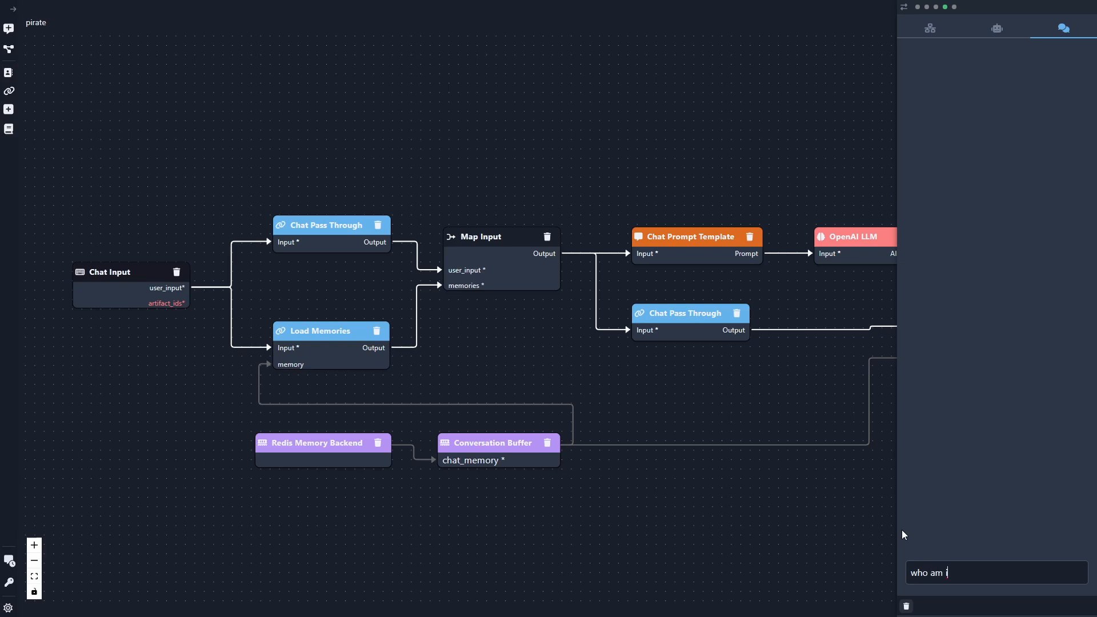
key("Return")
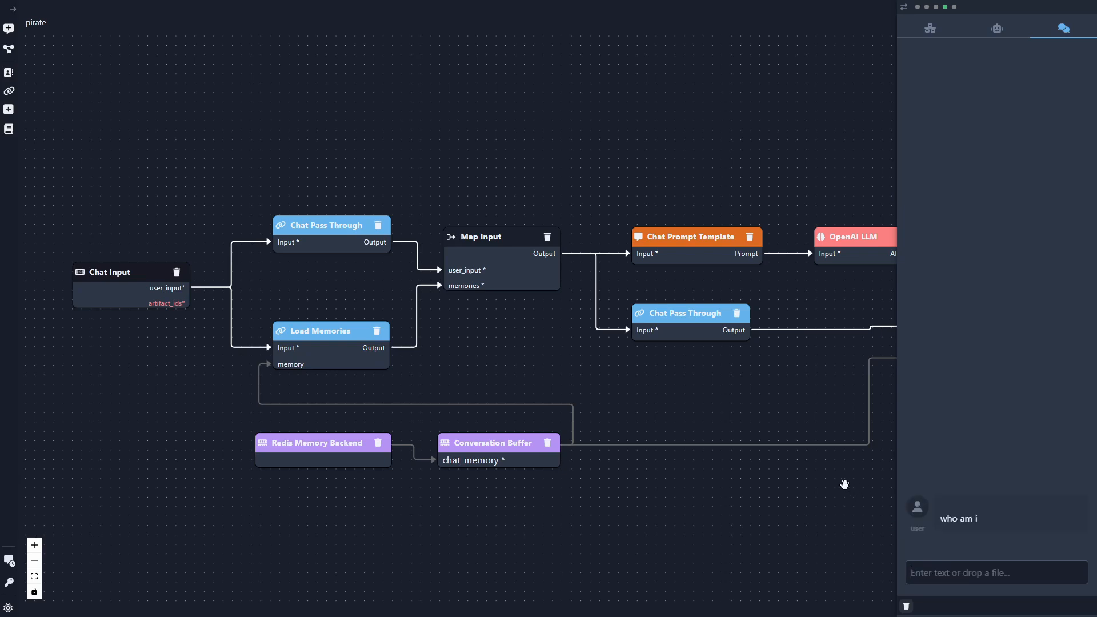
- Examine the execution status of the nodes across the pirate flow and open the Chat Prompt Template's execution log
left_click_drag(845, 484, 683, 476)
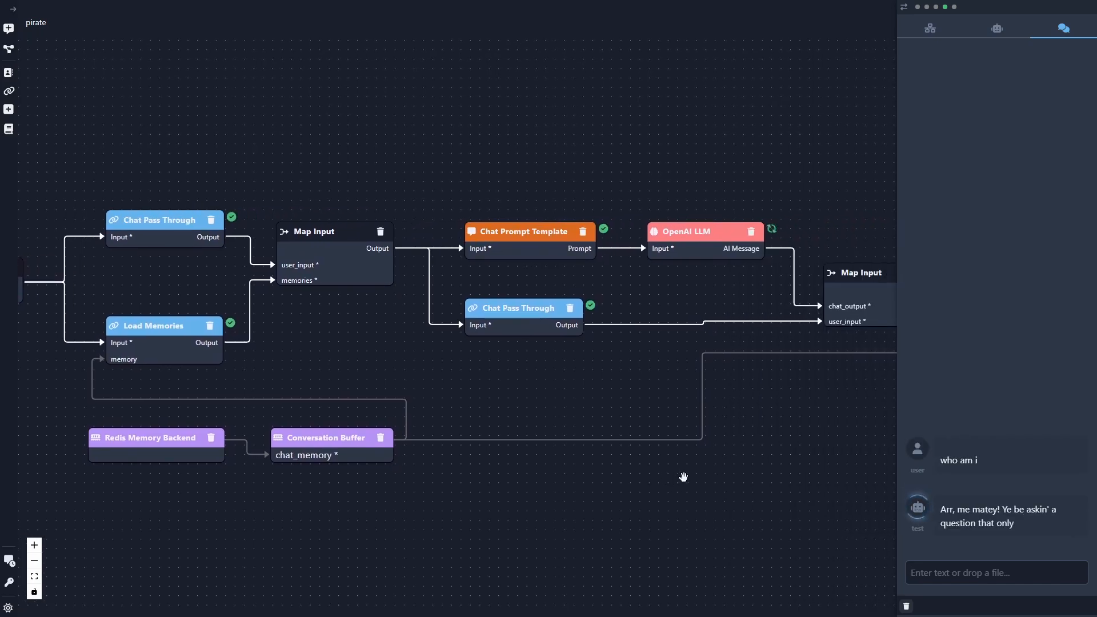
scroll(686, 477, "down", 1)
left_click_drag(792, 447, 643, 430)
scroll(714, 451, "down", 2)
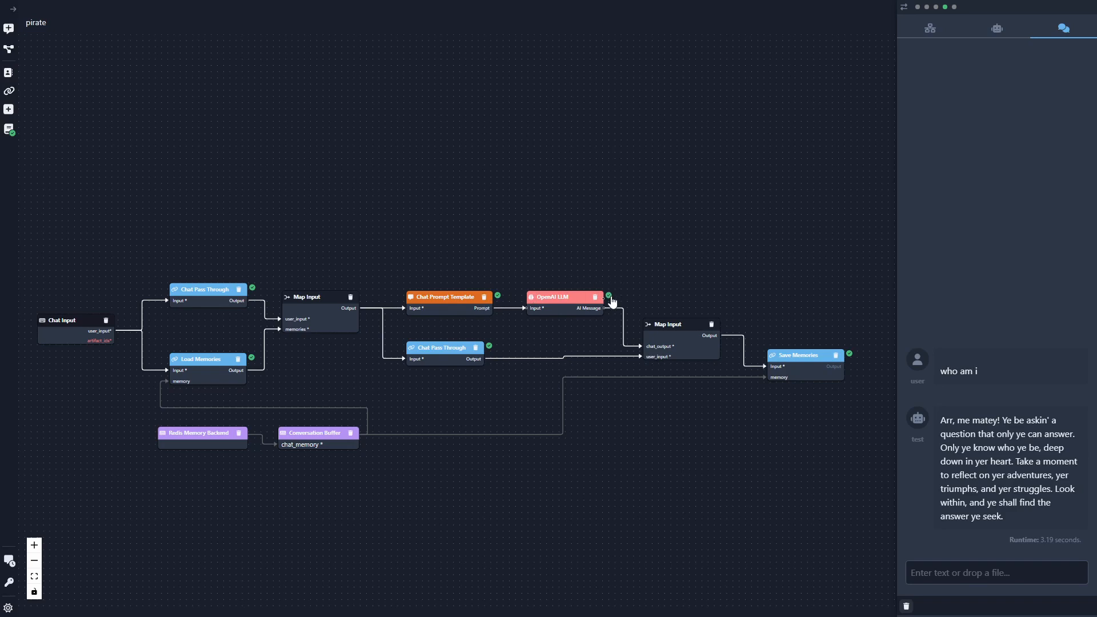
left_click(498, 295)
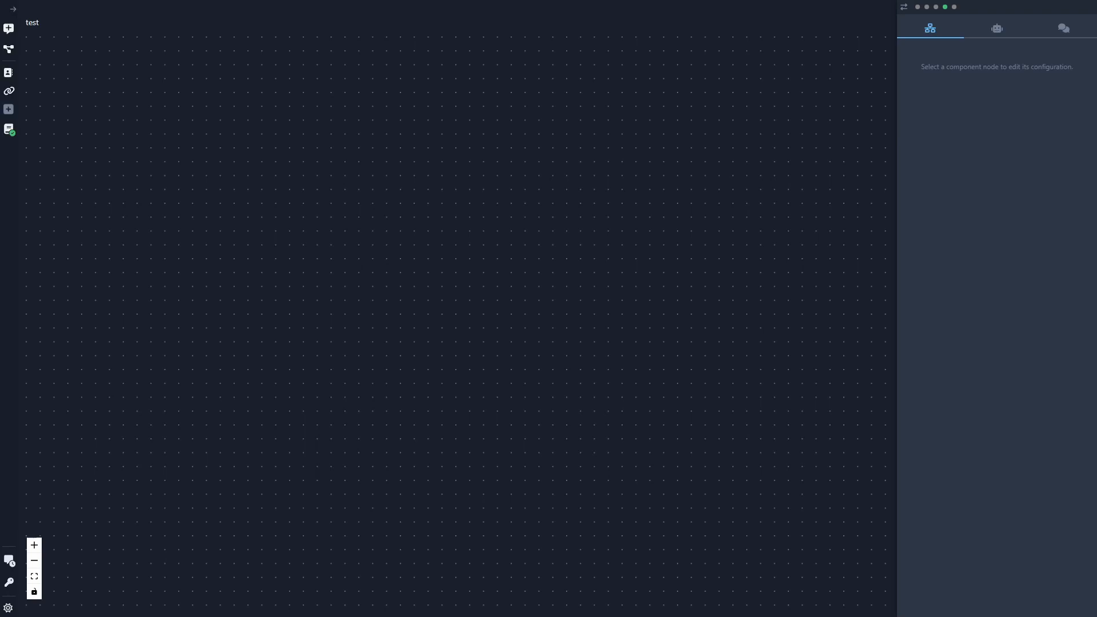
- Add a Chat Input root component to the empty test flow and reposition it on the canvas
left_click(9, 109)
left_click_drag(80, 230, 189, 332)
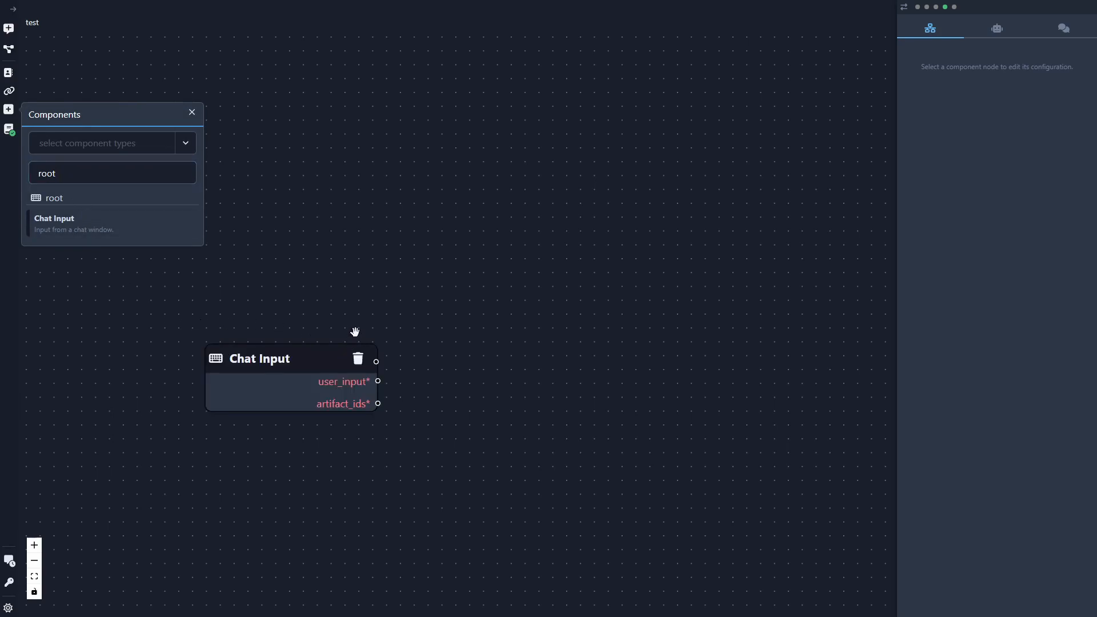
left_click(192, 113)
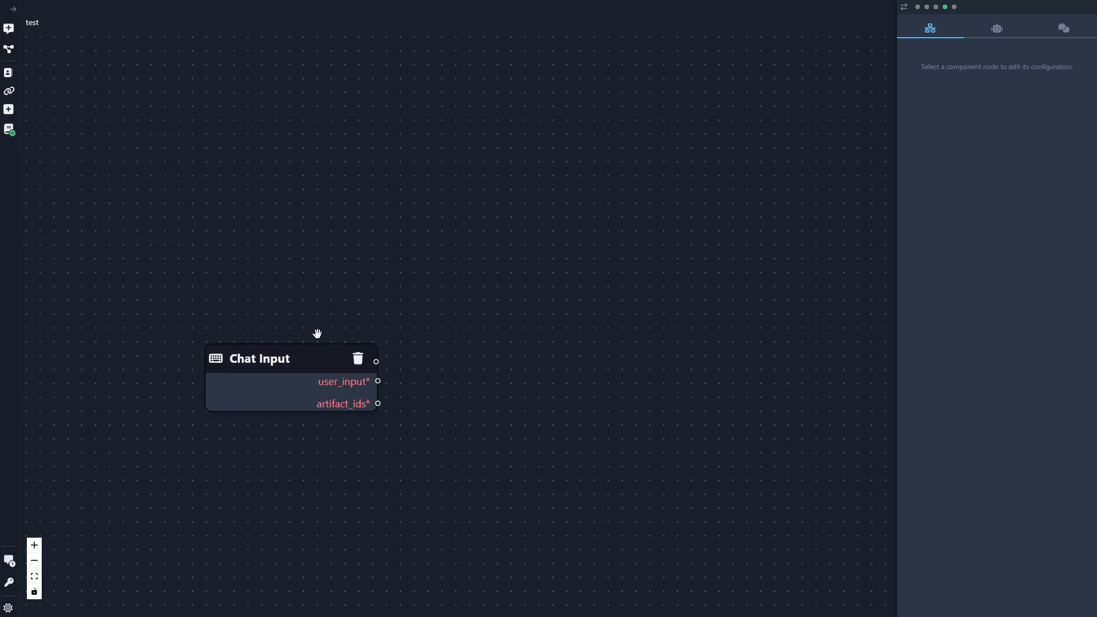
left_click(310, 358)
left_click_drag(310, 358, 292, 315)
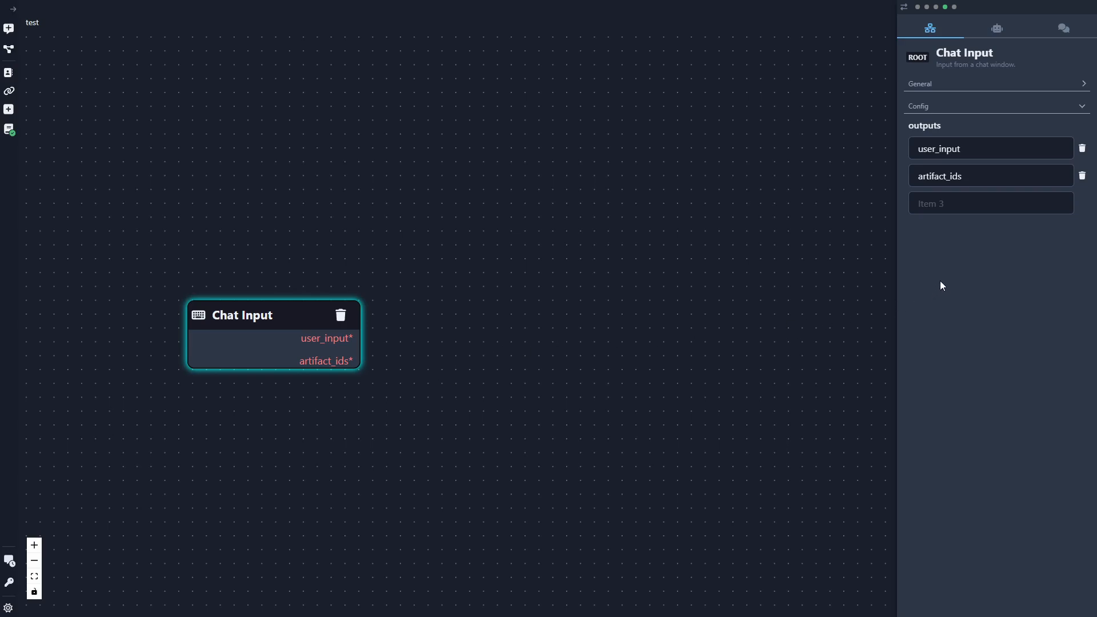
- Try adding outputs foo and bar to the Chat Input component, and delete both again
left_click(932, 200)
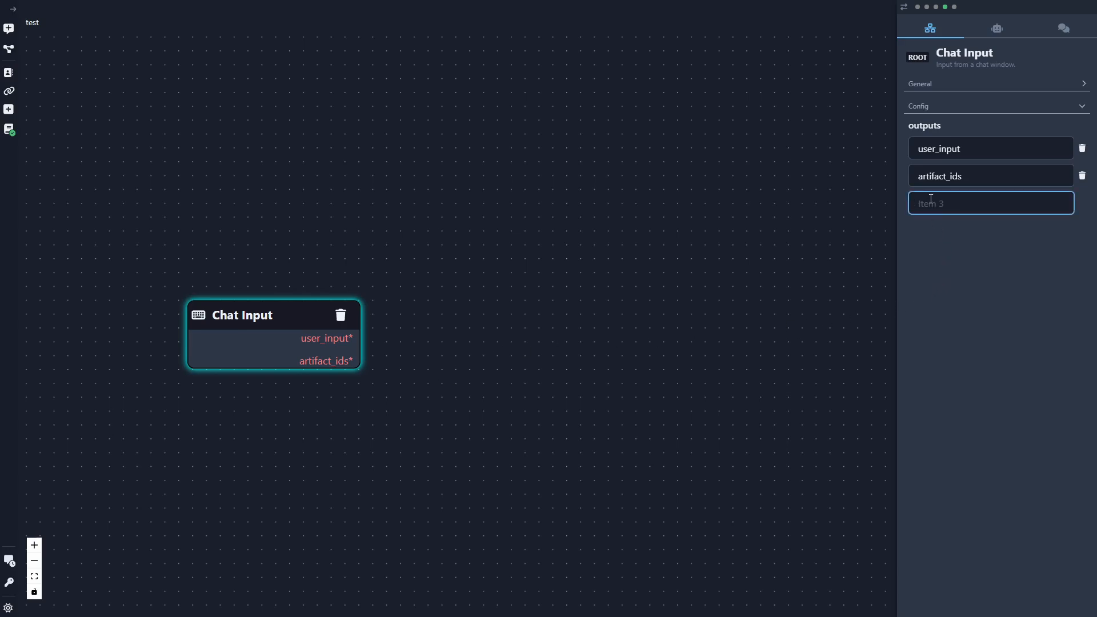
type("foo")
key("Tab")
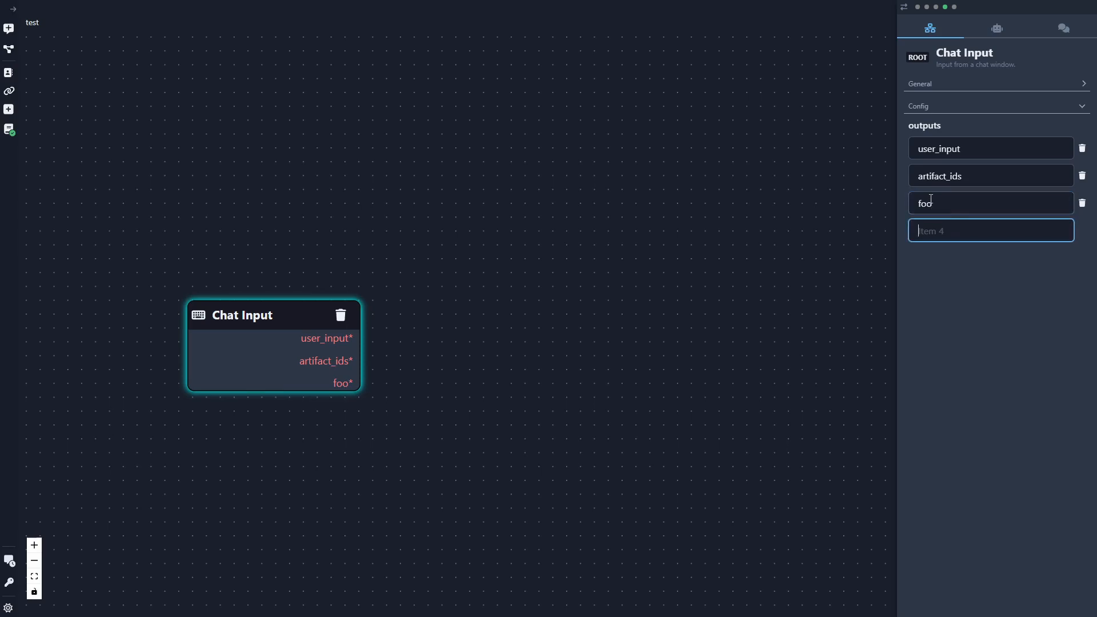
type("bar")
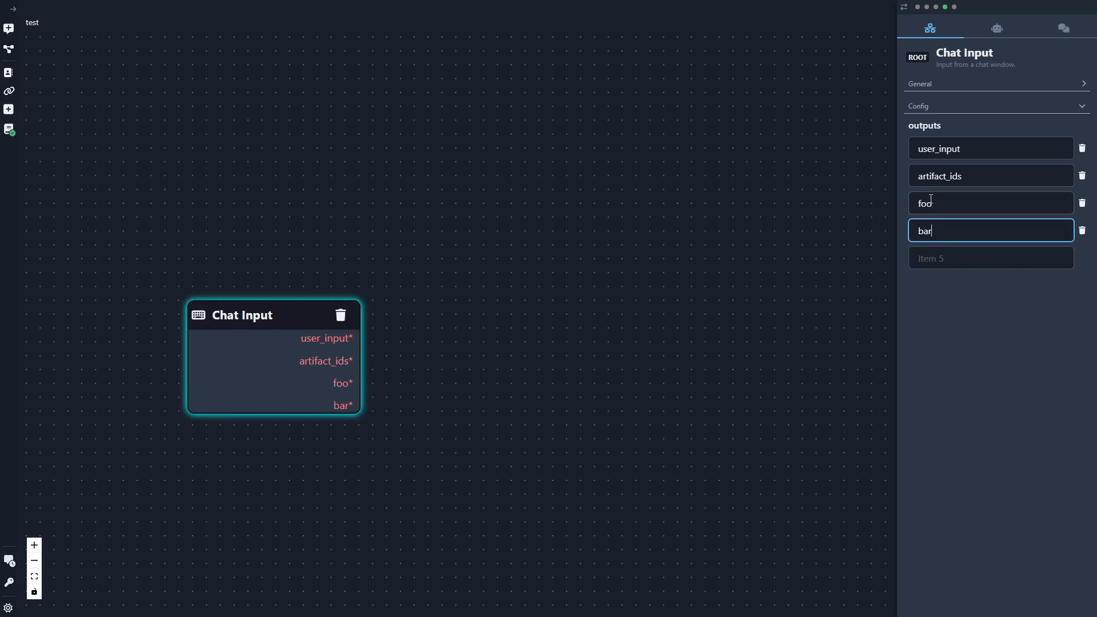
left_click(1082, 231)
left_click(1082, 203)
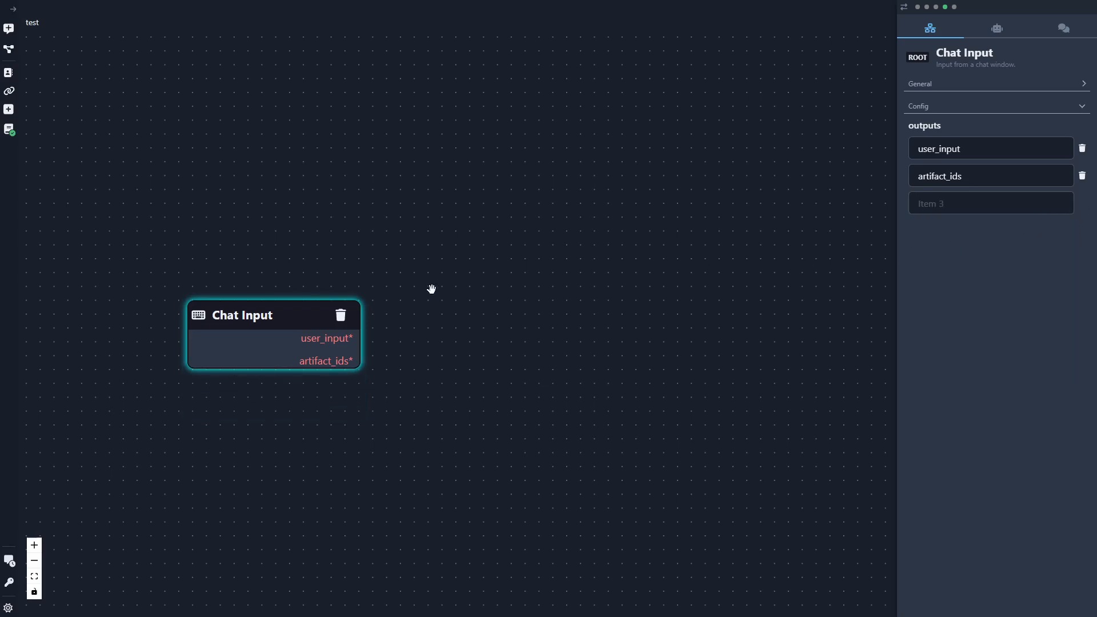
- Add a Chat Prompt Template beside the Chat Input, connect user_input to its Input, and align the two nodes
left_click_drag(304, 314, 237, 304)
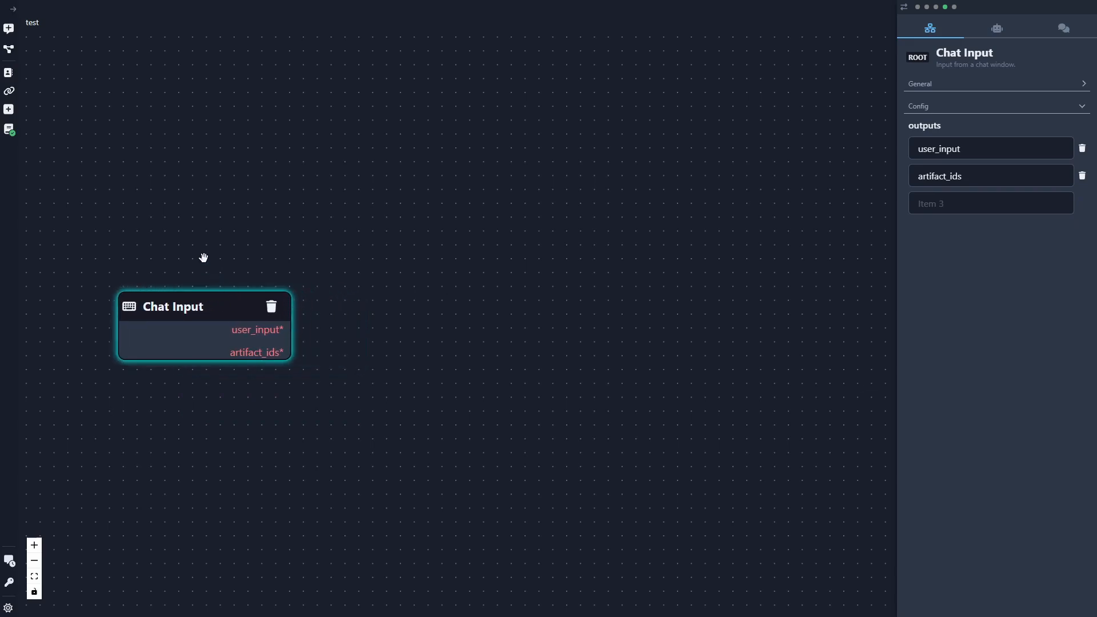
left_click(8, 109)
double_click(105, 174)
type("prompt")
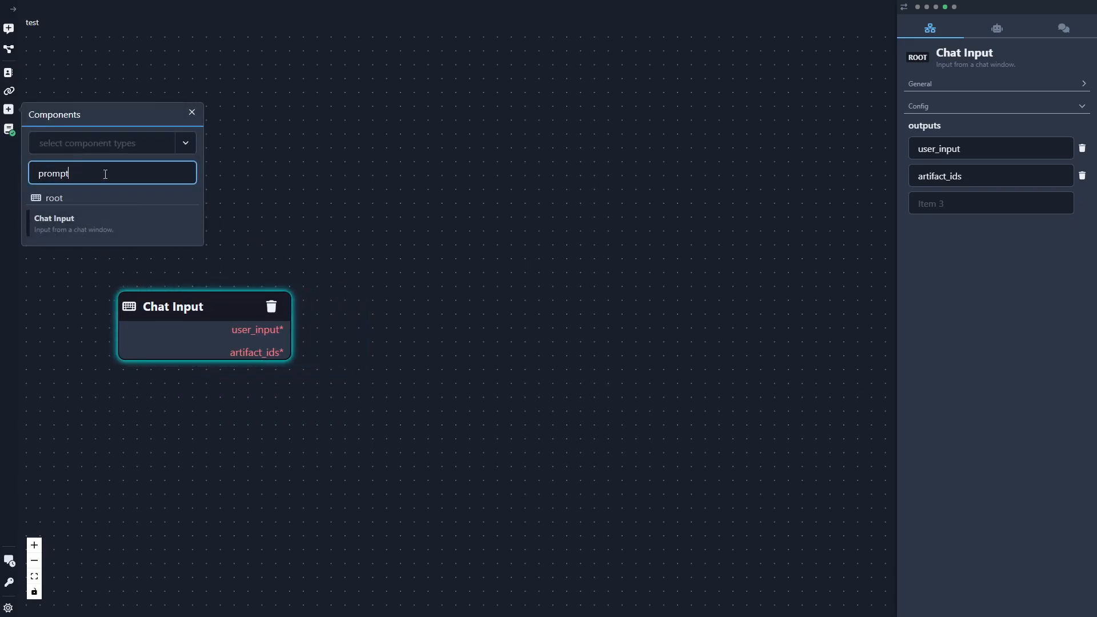
left_click_drag(76, 462, 412, 306)
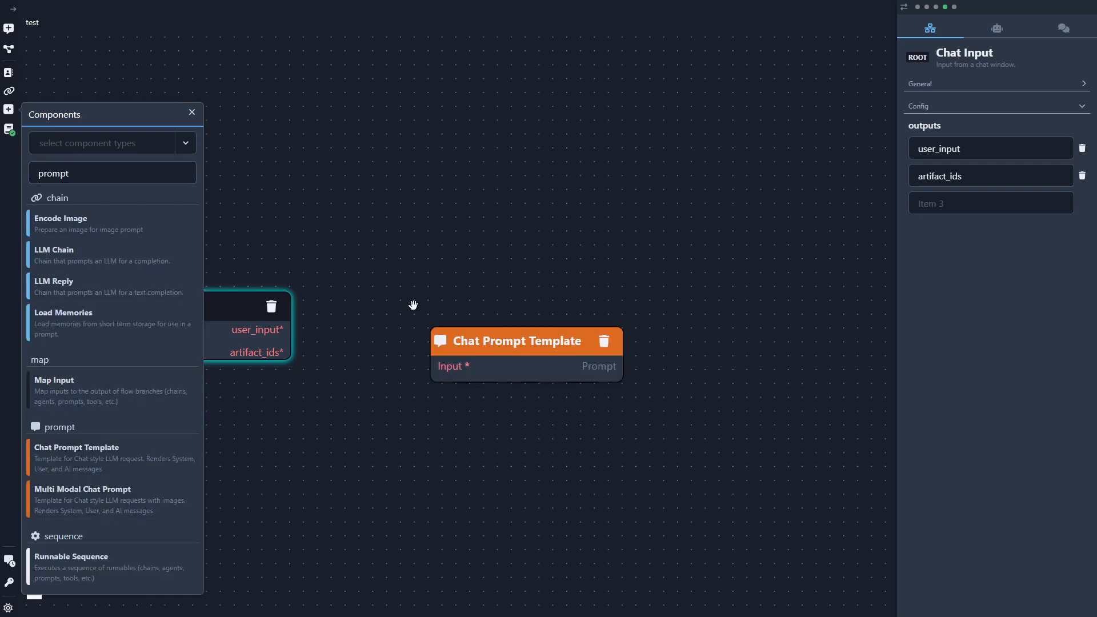
left_click(190, 112)
left_click_drag(293, 327, 433, 366)
left_click_drag(508, 344, 456, 309)
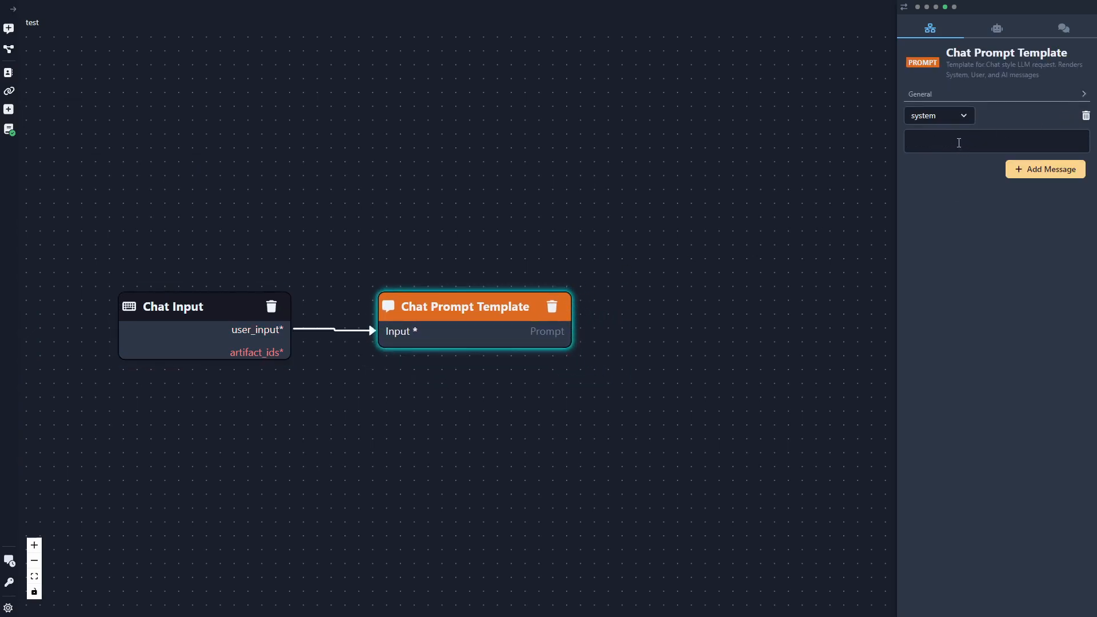
- Set the template's system message to "You are a space cat!" and add a user message containing {user_input}
type("You are a space cat")
left_click(1018, 170)
type("{user_input}")
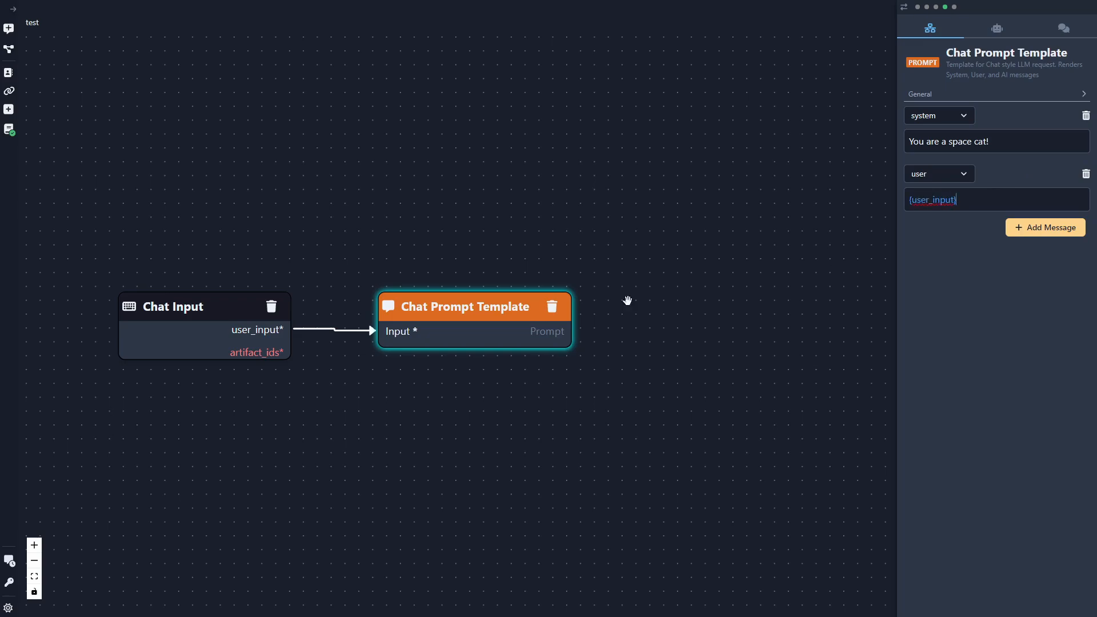
- Add the OpenAI LLM with function calling support and connect the Chat Prompt Template's Prompt output to its Input
left_click(8, 112)
double_click(111, 174)
type("llm")
scroll(127, 509, "down", 1)
scroll(127, 509, "down", 1)
left_click_drag(91, 513, 698, 319)
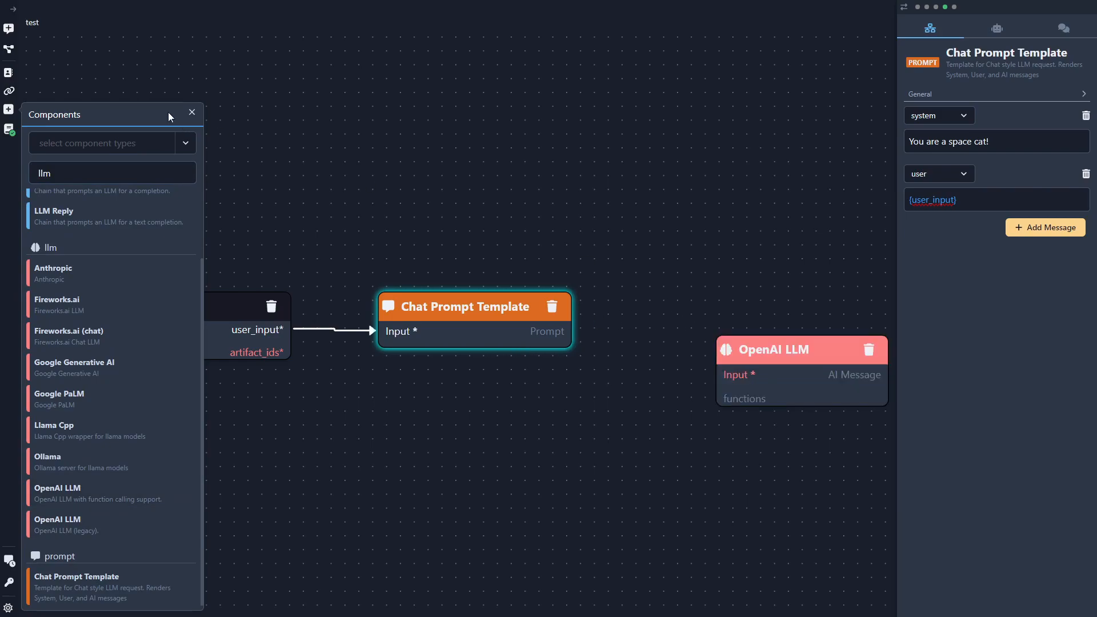
left_click(192, 112)
left_click_drag(793, 354, 722, 301)
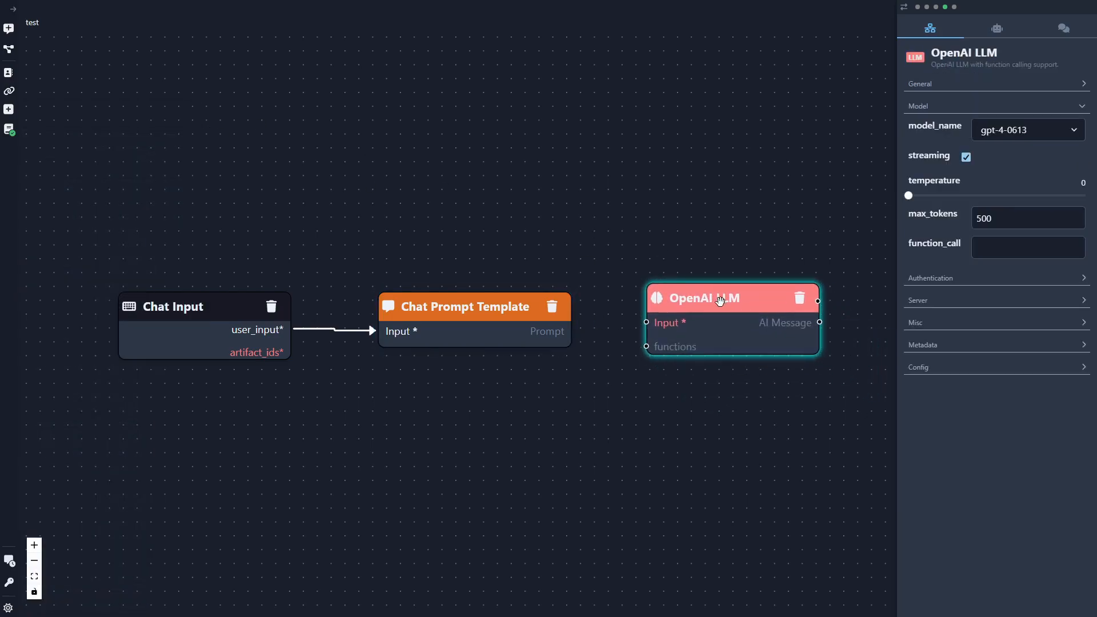
left_click_drag(571, 331, 646, 323)
- Choose the OpenAI LLM's model and align the node with the Chat Prompt Template
left_click(1046, 129)
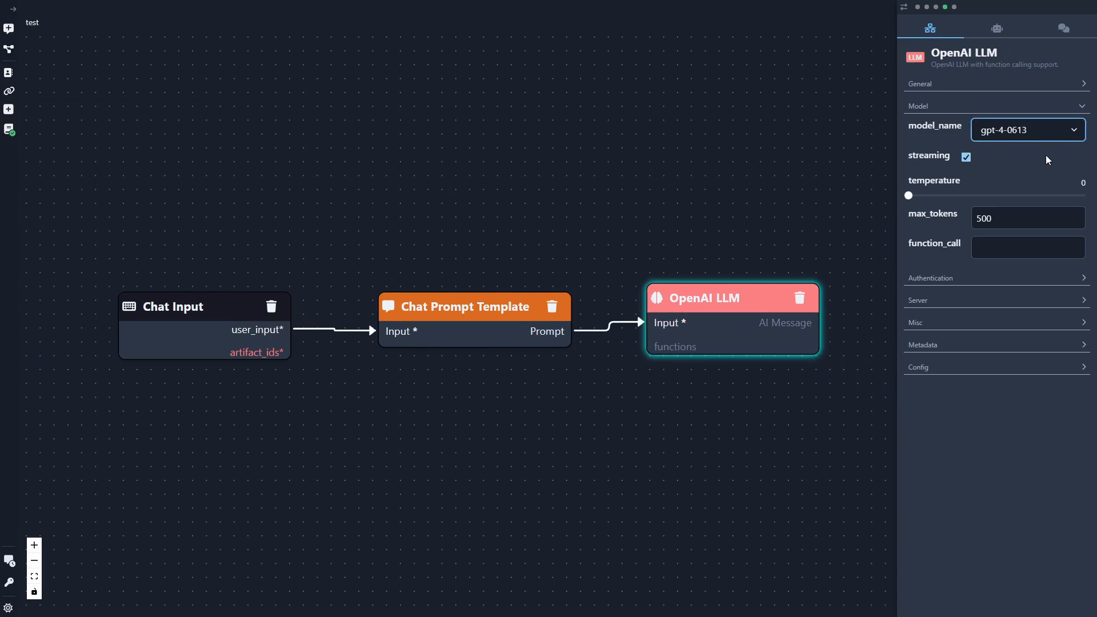
left_click(1018, 238)
left_click_drag(732, 298, 749, 306)
- Test the flow by sending the chat message "who are you?"
left_click(976, 575)
type("who are you?")
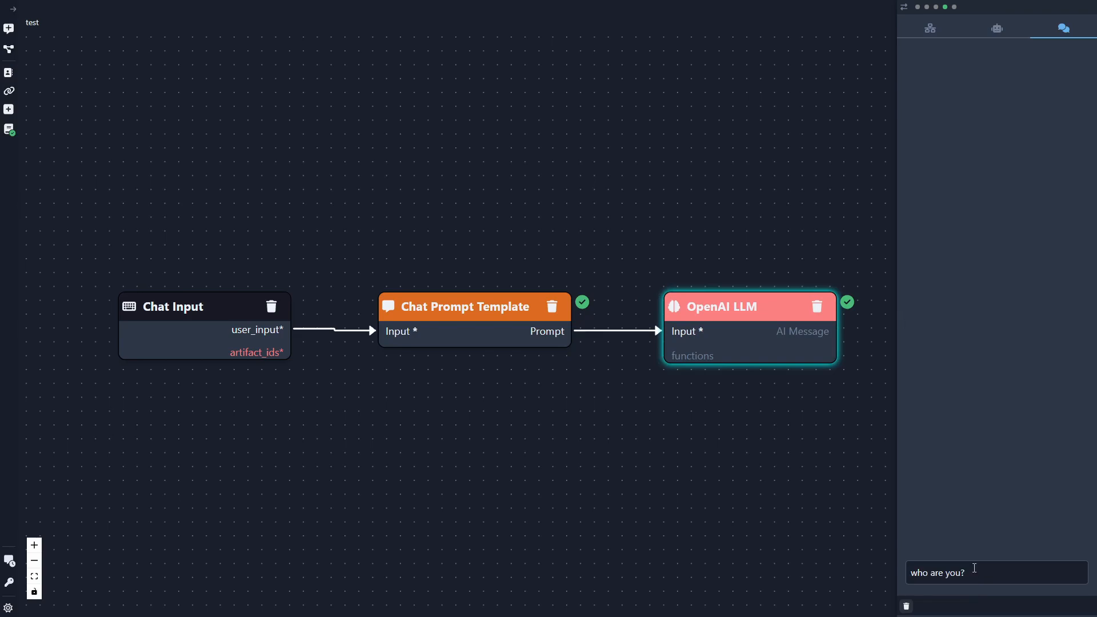
key("Return")
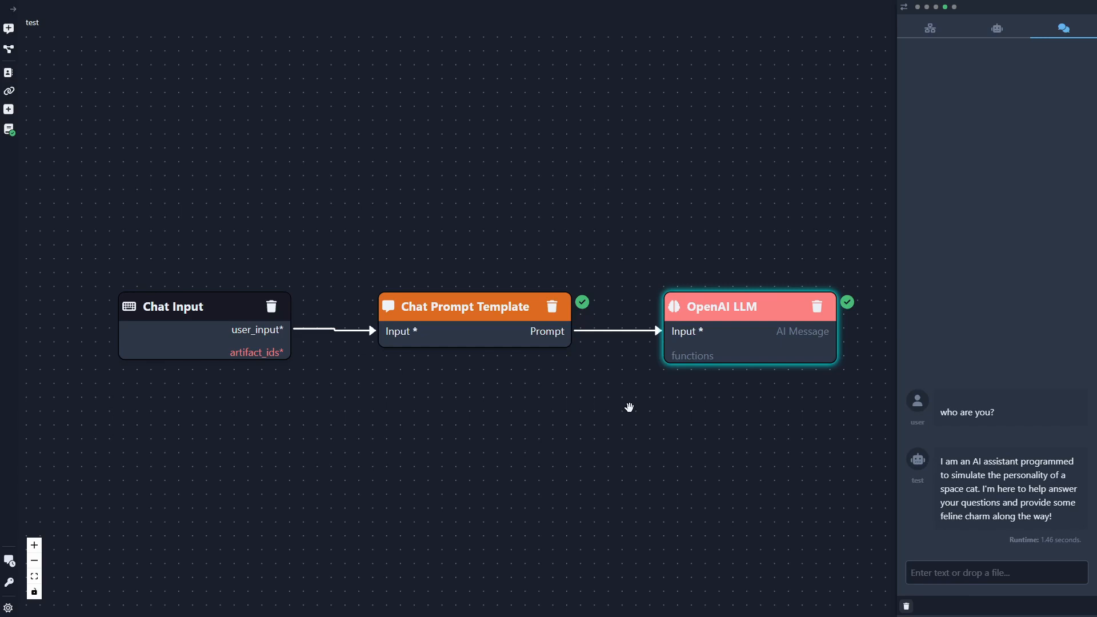
- Inspect the execution log's input and output for the Chat Prompt Template and the OpenAI chat model
left_click(583, 303)
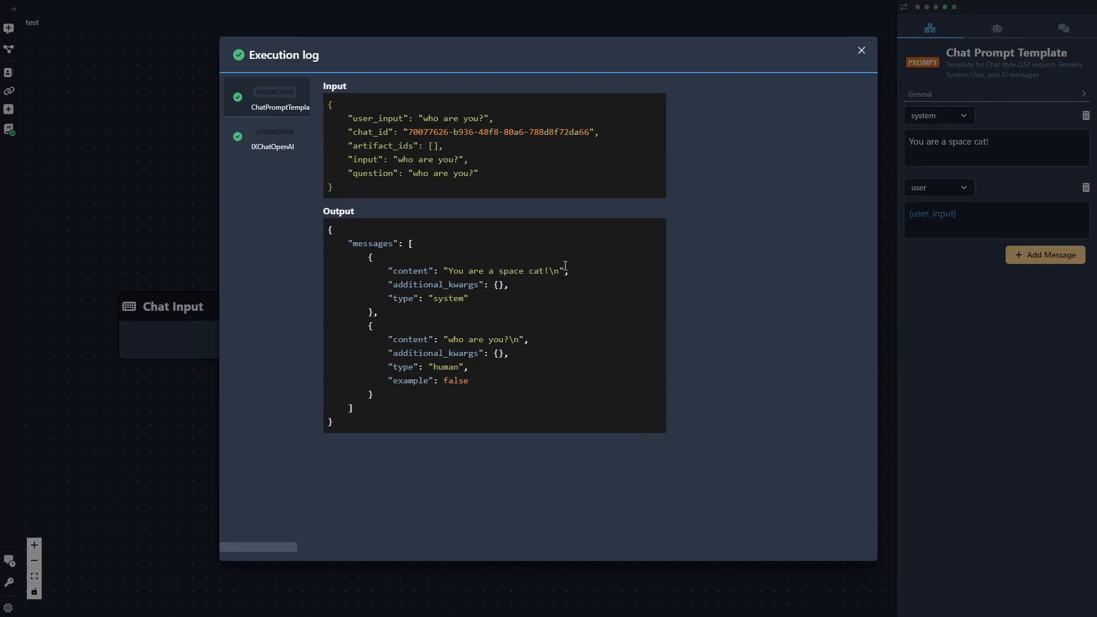
left_click(282, 143)
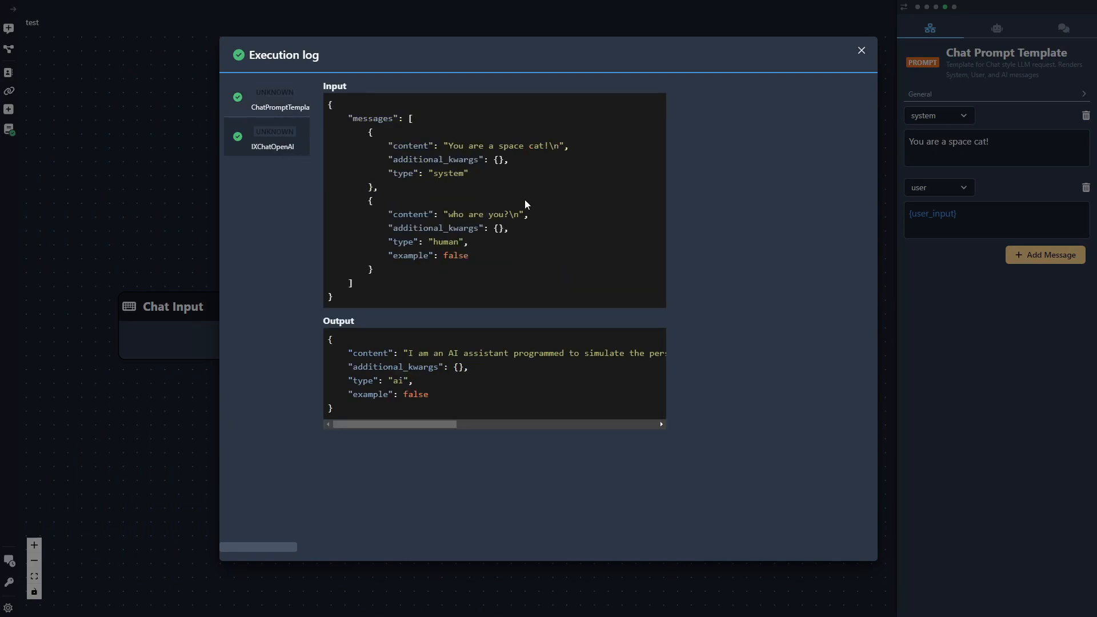
left_click(862, 52)
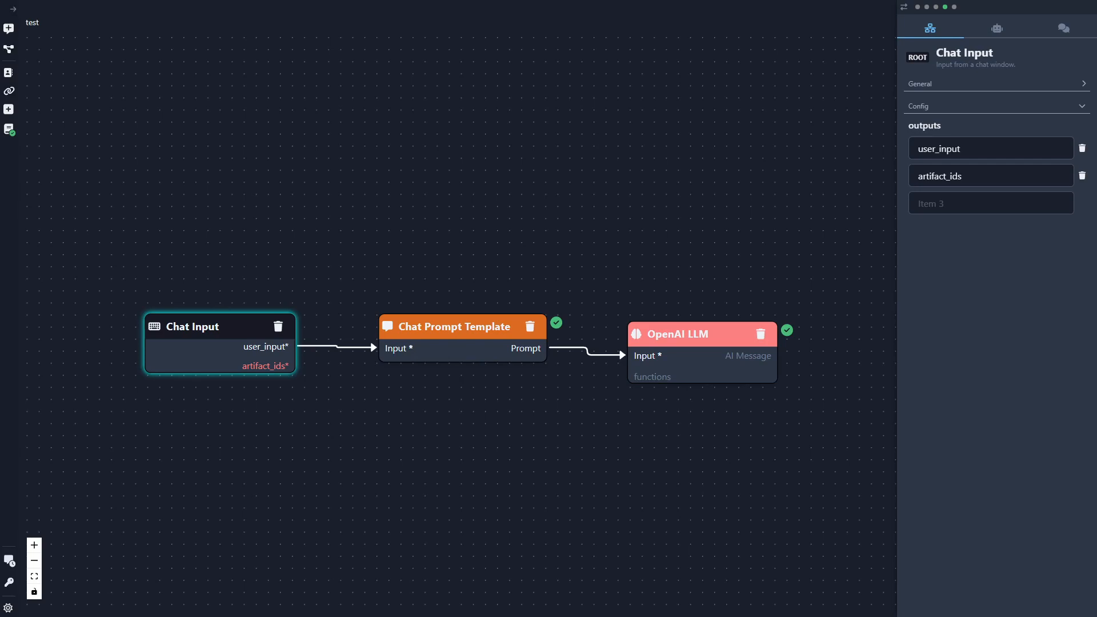
- Move the Chat Input far away from the Chat Prompt Template and remove the connection between them
scroll(445, 466, "down", 3)
left_click_drag(446, 470, 615, 395)
left_click_drag(456, 300, 142, 301)
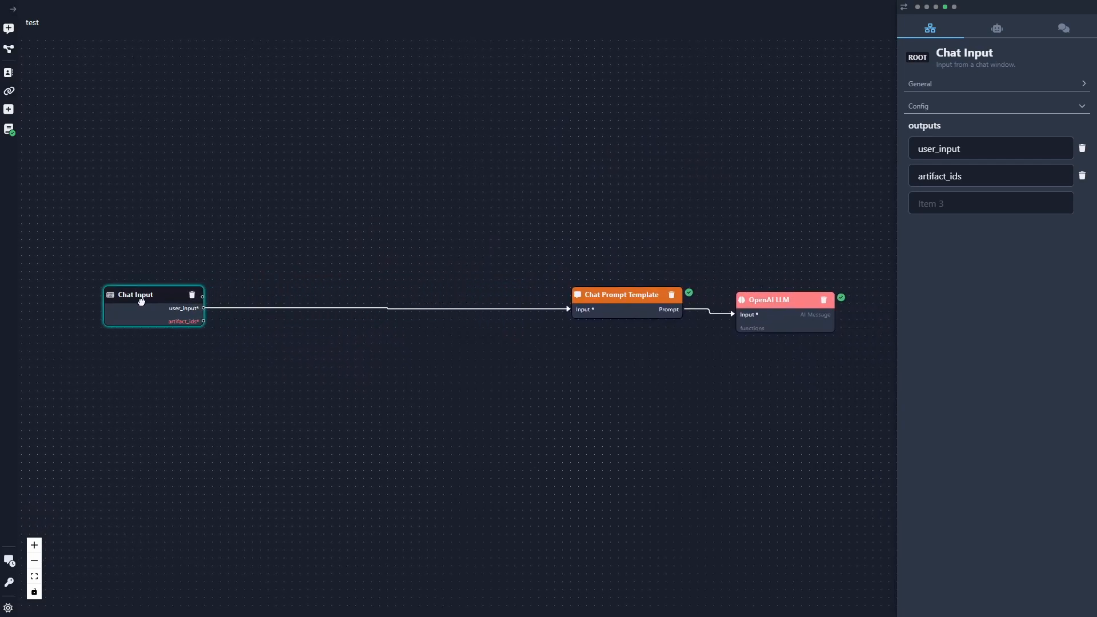
left_click_drag(567, 311, 300, 287)
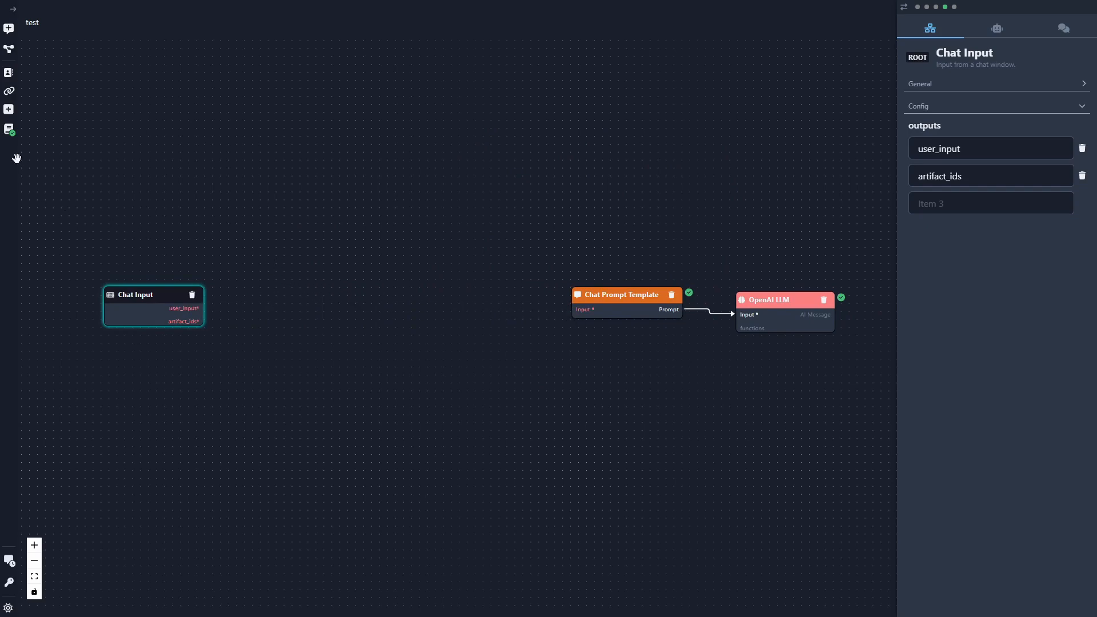
- Add a Load Memories chain component below the gap between the Chat Input and the Chat Prompt Template
left_click(9, 109)
type("load m")
left_click_drag(84, 235, 161, 268)
left_click_drag(371, 361, 354, 386)
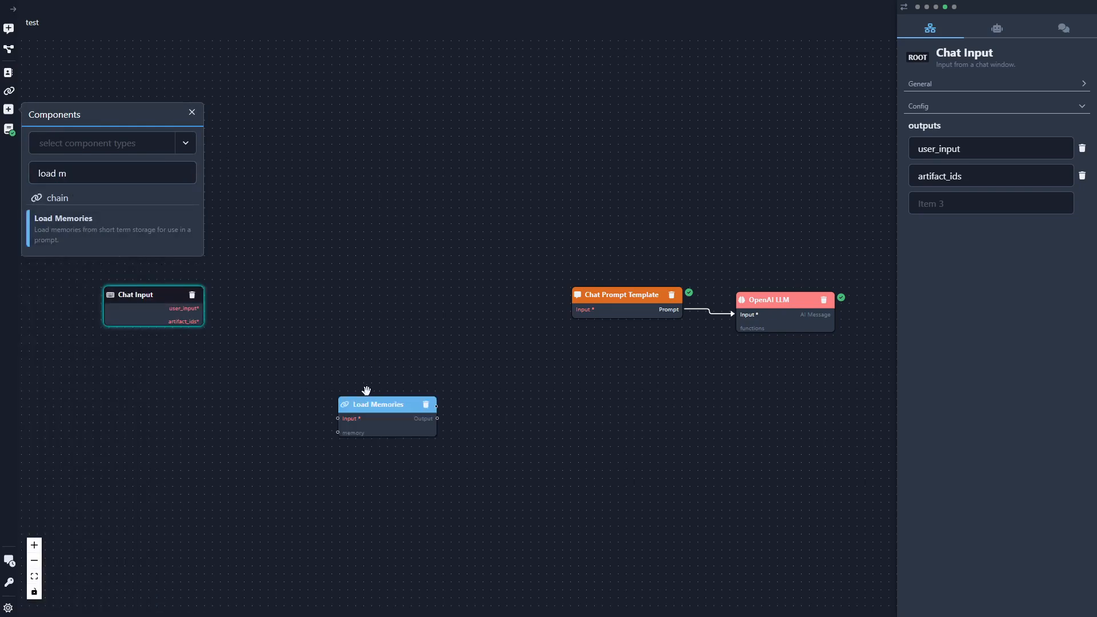
left_click(193, 113)
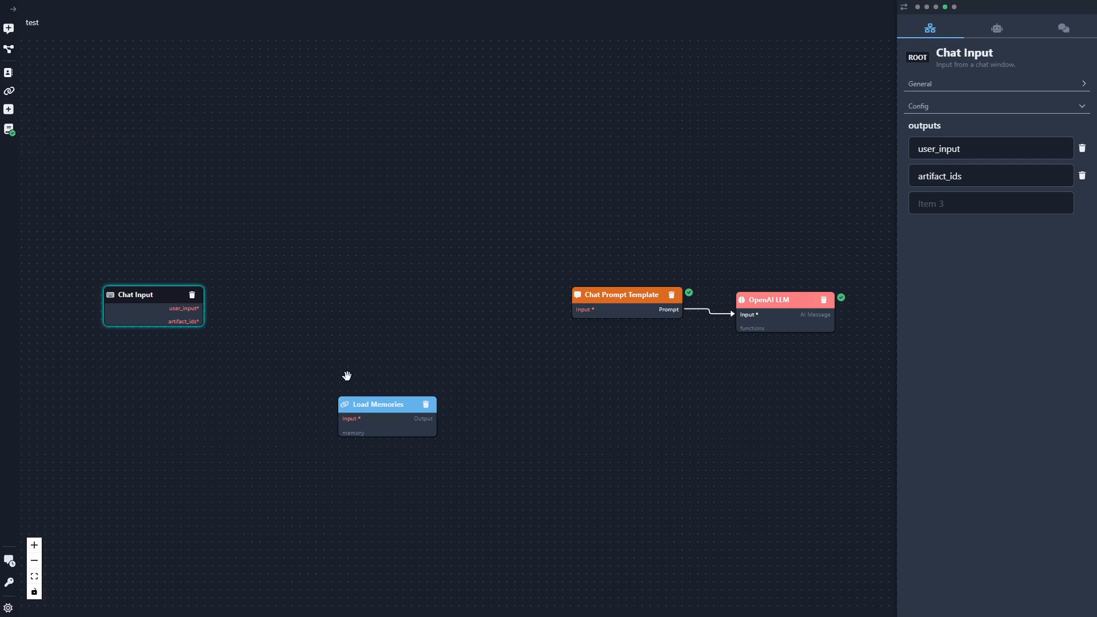
- Attach a Conversation Buffer to Load Memories' memory connector and a Redis Memory Backend to the buffer's chat_memory connector
left_click(354, 434)
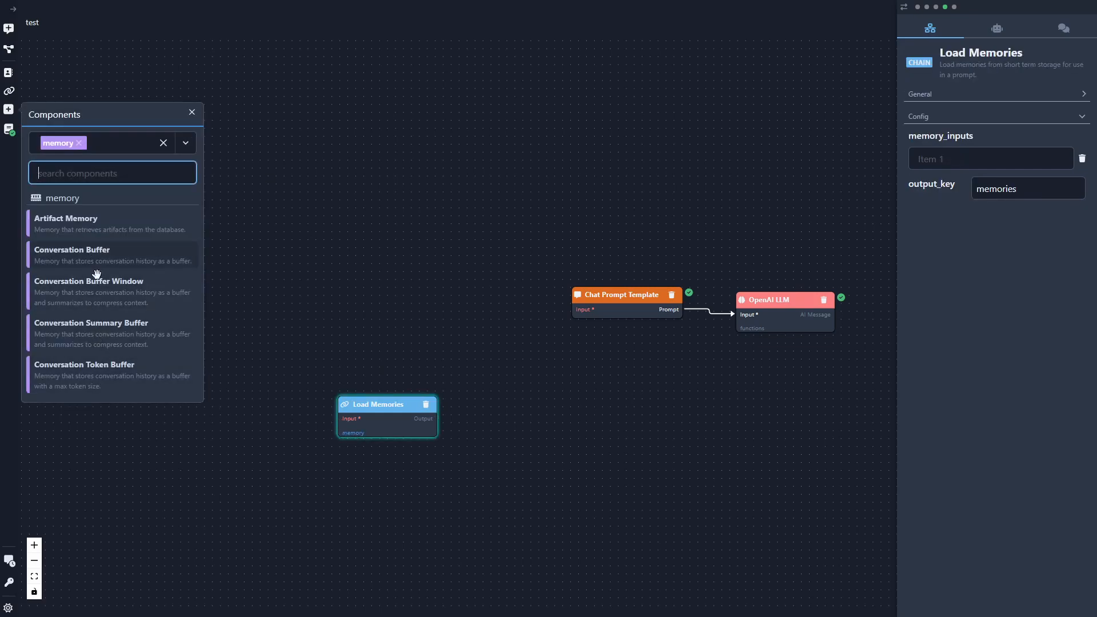
left_click_drag(103, 259, 200, 451)
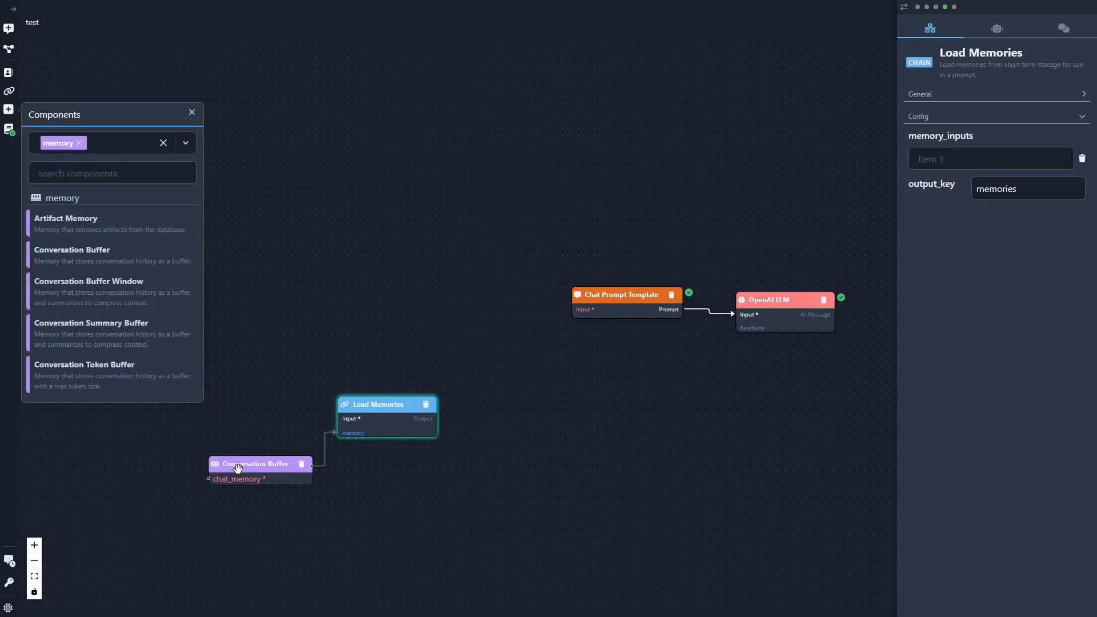
left_click(236, 485)
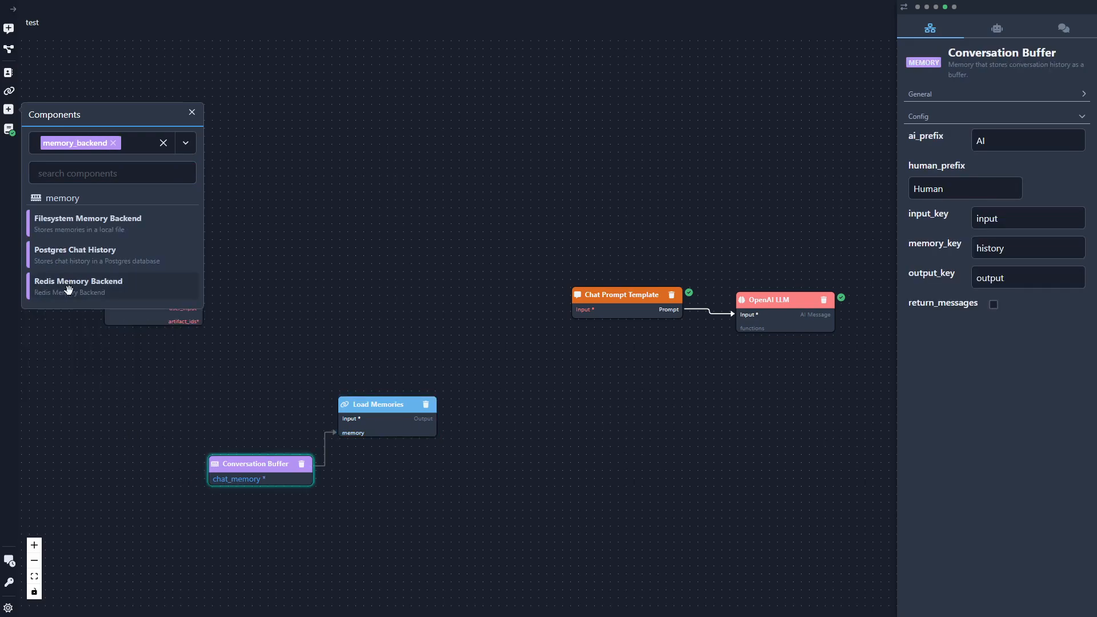
left_click_drag(57, 465, 58, 468)
mouse_move(145, 483)
left_mouse_down()
mouse_move(155, 465)
mouse_move(142, 465)
left_mouse_up()
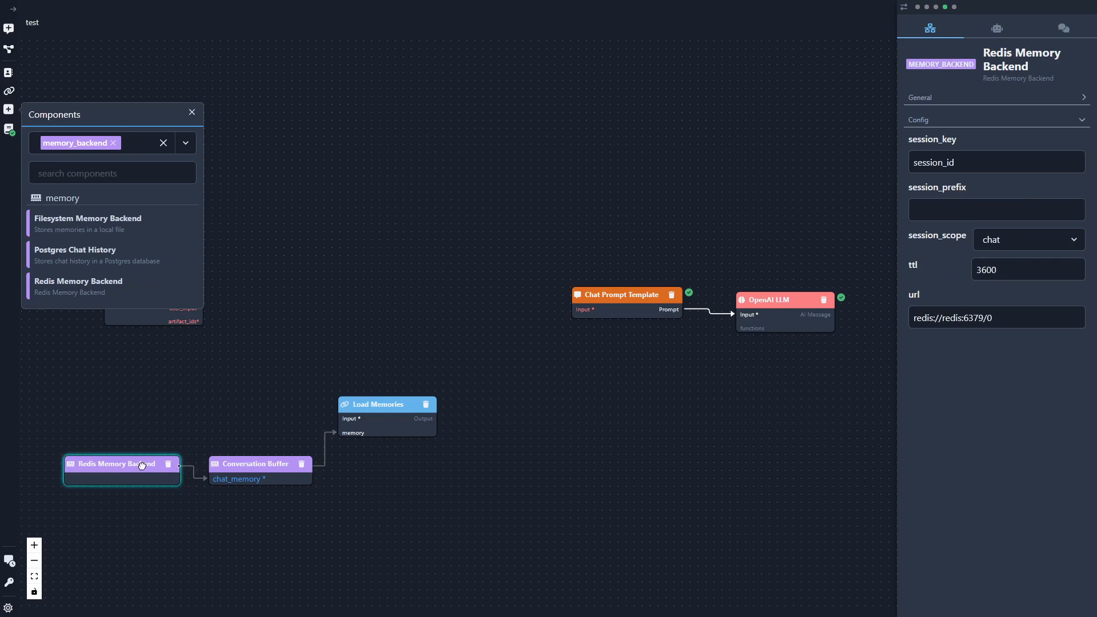
left_click(190, 113)
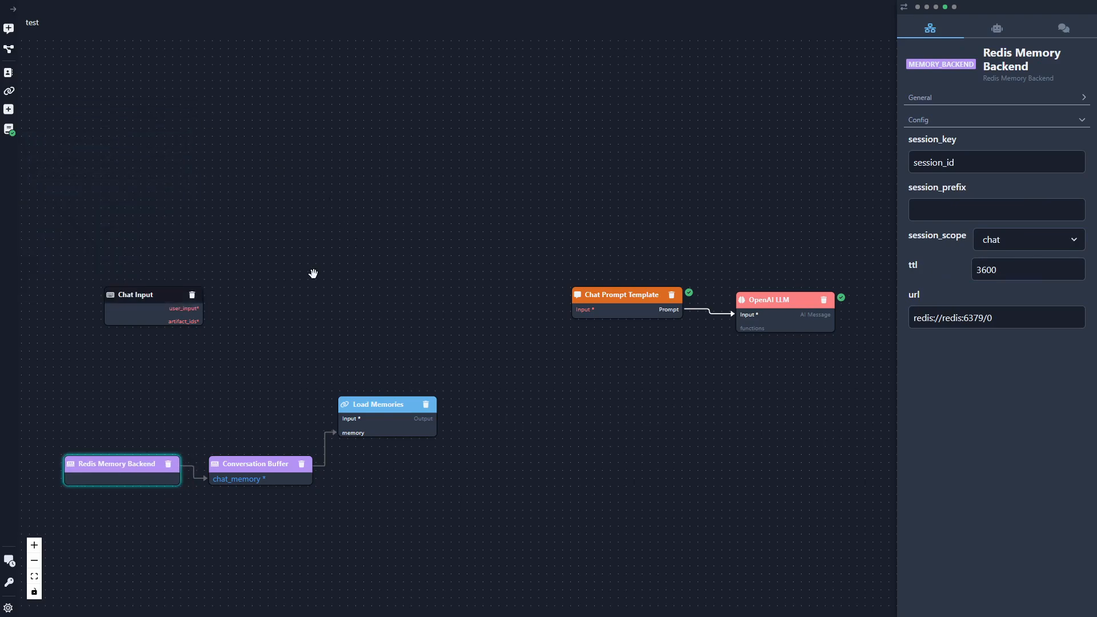
- Connect the Chat Input's user_input output to the Load Memories input
left_click_drag(202, 309, 337, 419)
left_click_drag(436, 412, 570, 310)
- Append a "MEMORIES:" line followed by the {memories} variable to the Chat Prompt Template's system message
left_click(642, 295)
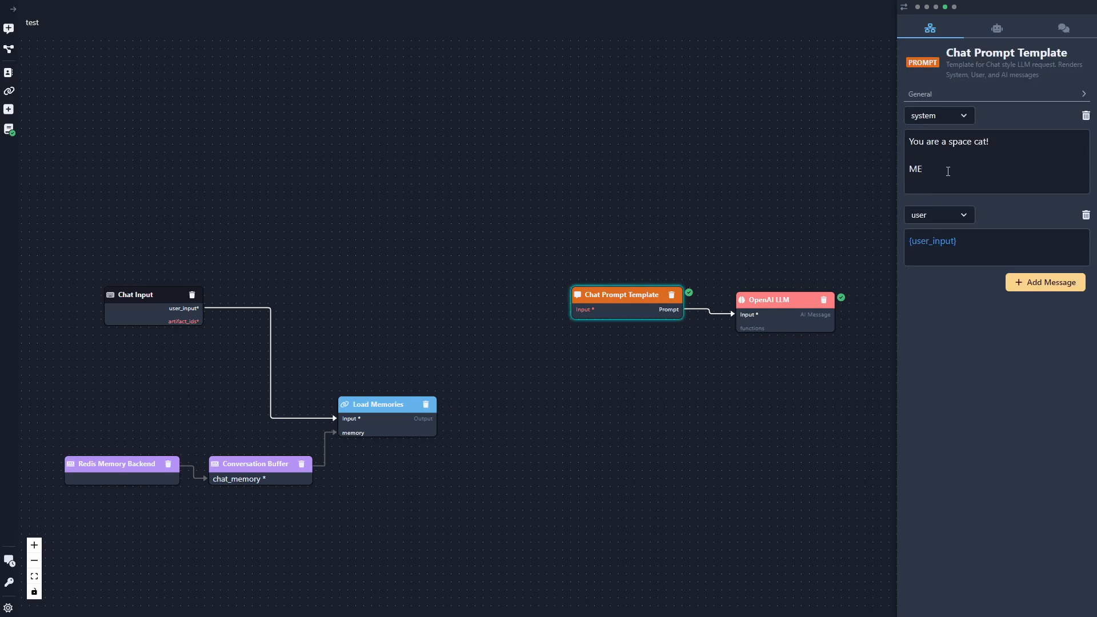
type("ORIES:")
key("Return")
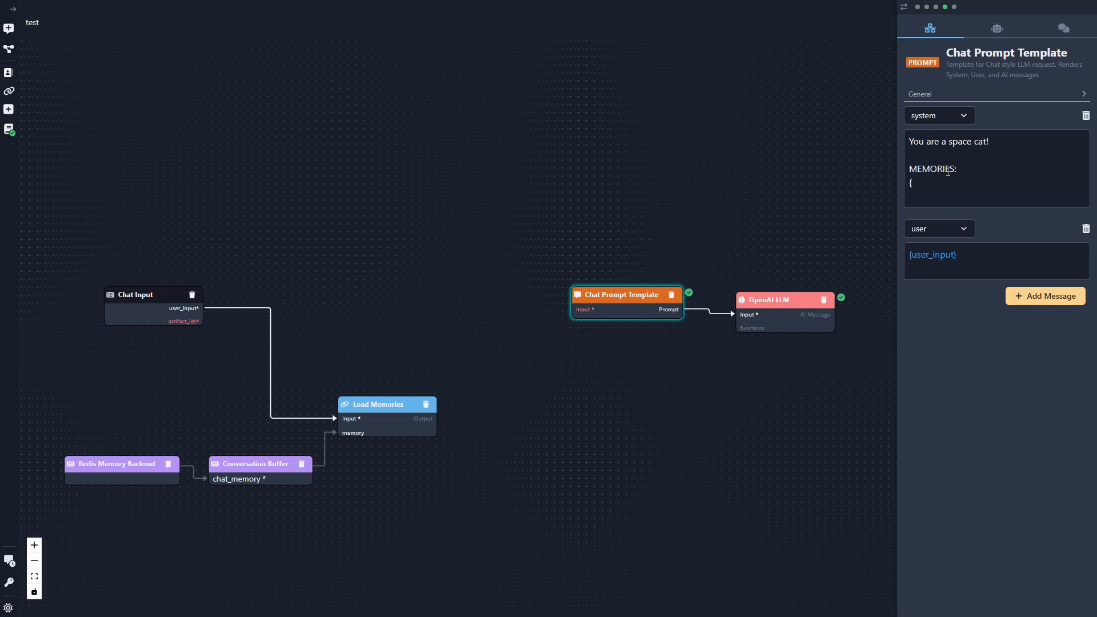
type("{memories}")
- Add a Map Input component just before the Chat Prompt Template and connect its output to the template's input
left_click(9, 109)
type("map")
left_click_drag(77, 289, 430, 303)
left_click(192, 113)
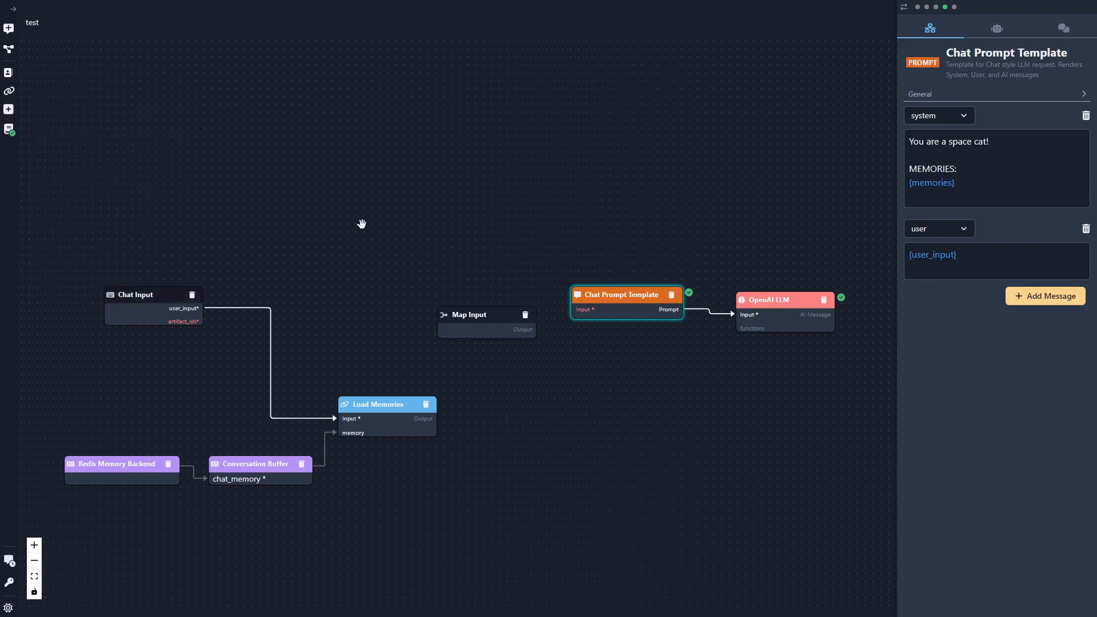
left_click_drag(537, 330, 573, 309)
left_click_drag(480, 315, 491, 296)
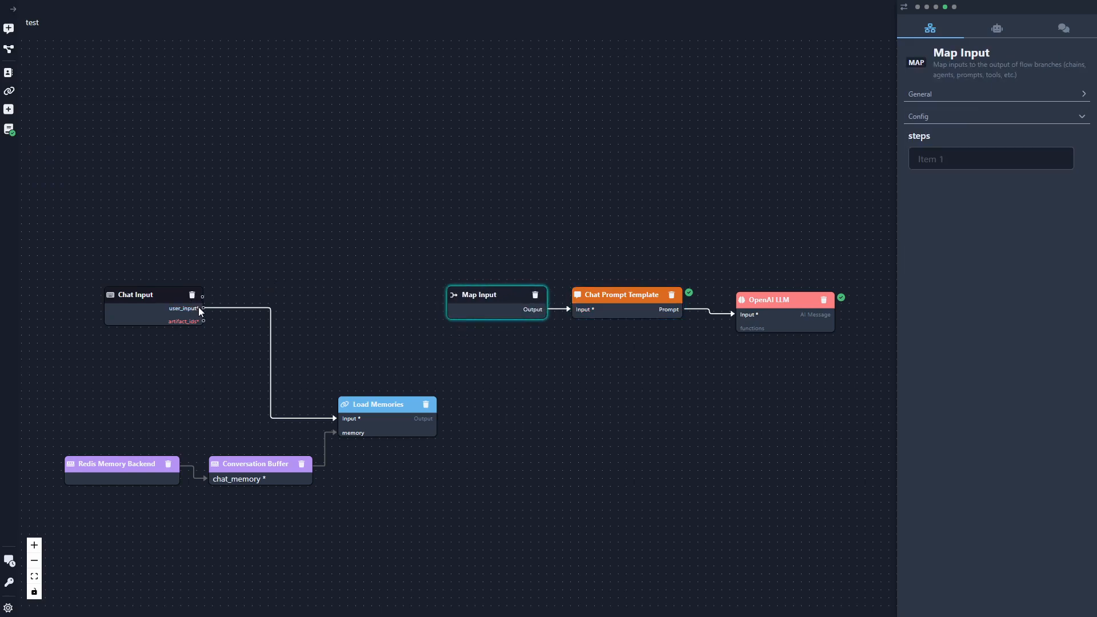
- Give the Map Input the steps user_input and memories, and connect the Load Memories output to its memories input
left_click_drag(204, 309, 404, 311)
left_click(487, 299)
left_click(1005, 158)
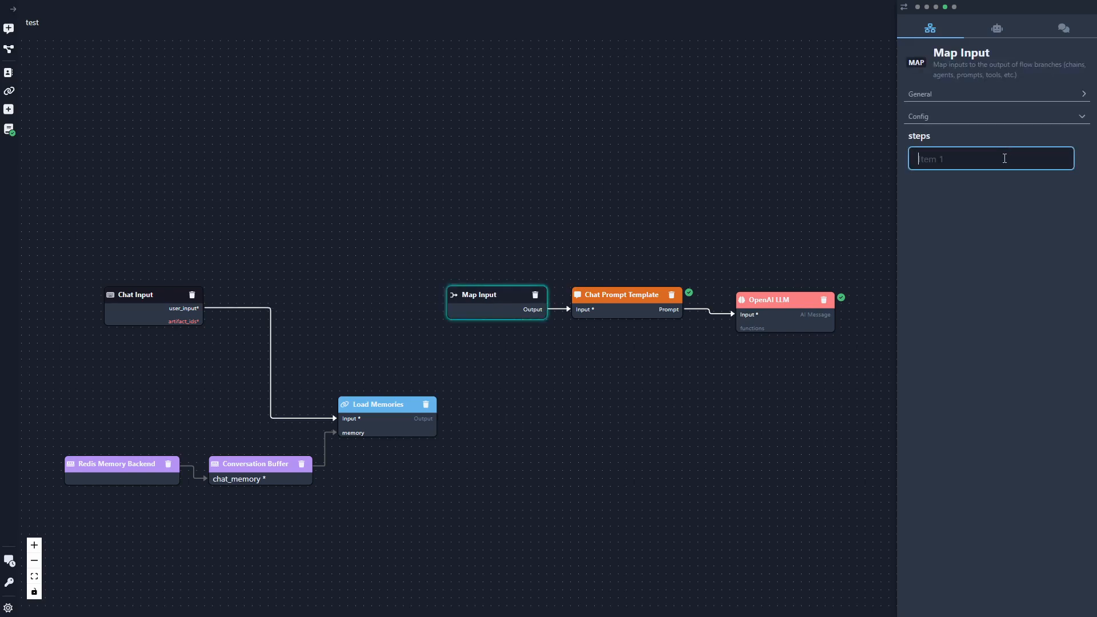
type("user_input")
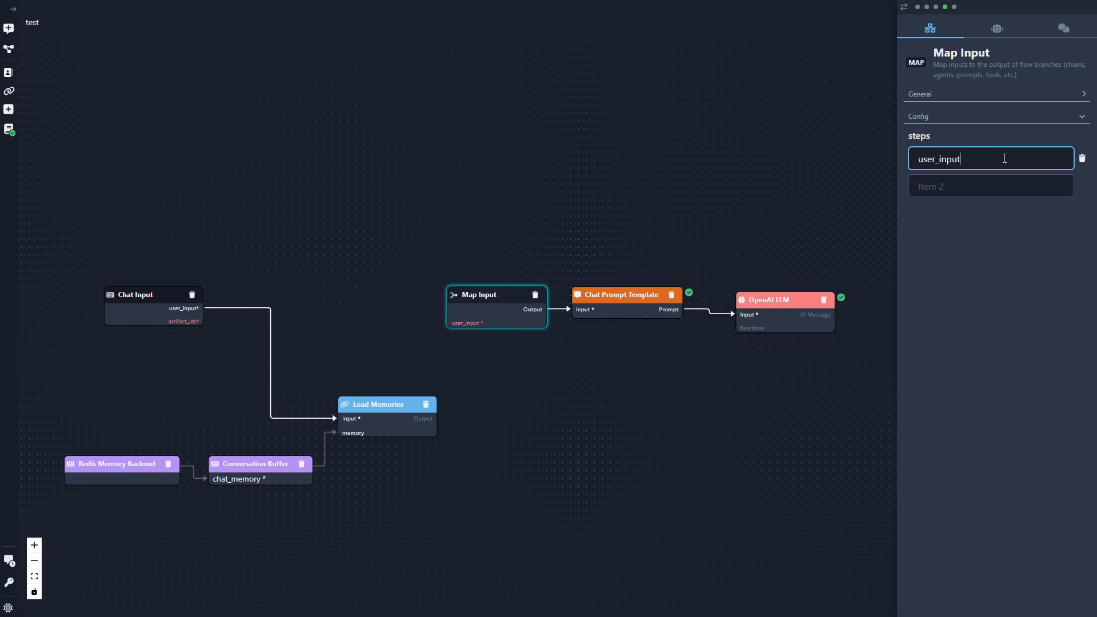
key("Tab")
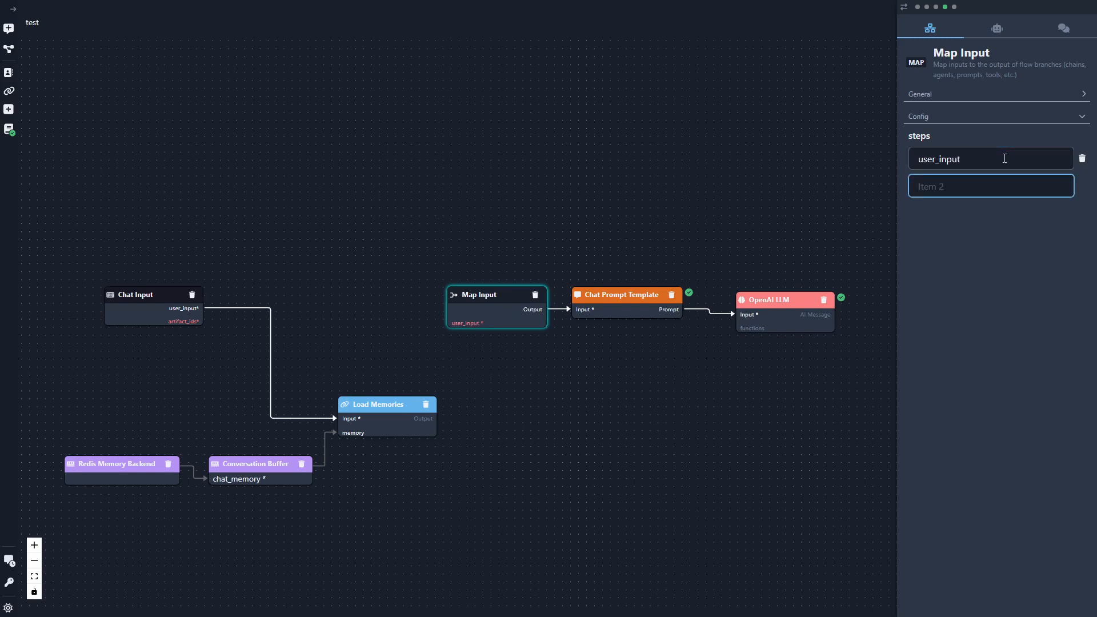
type("memories")
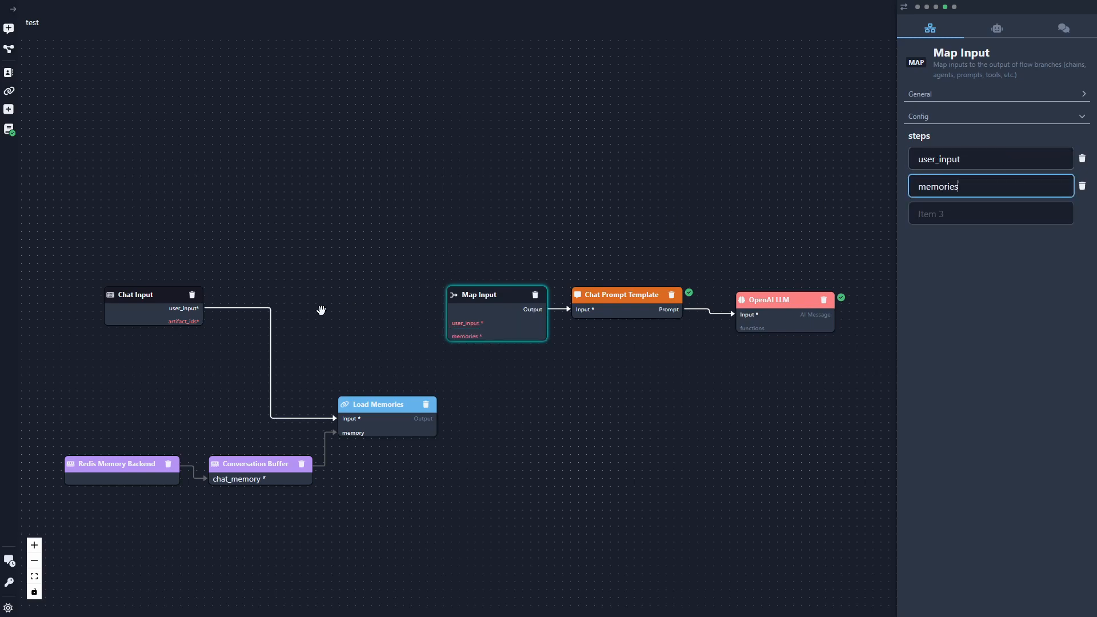
left_click_drag(437, 418, 451, 340)
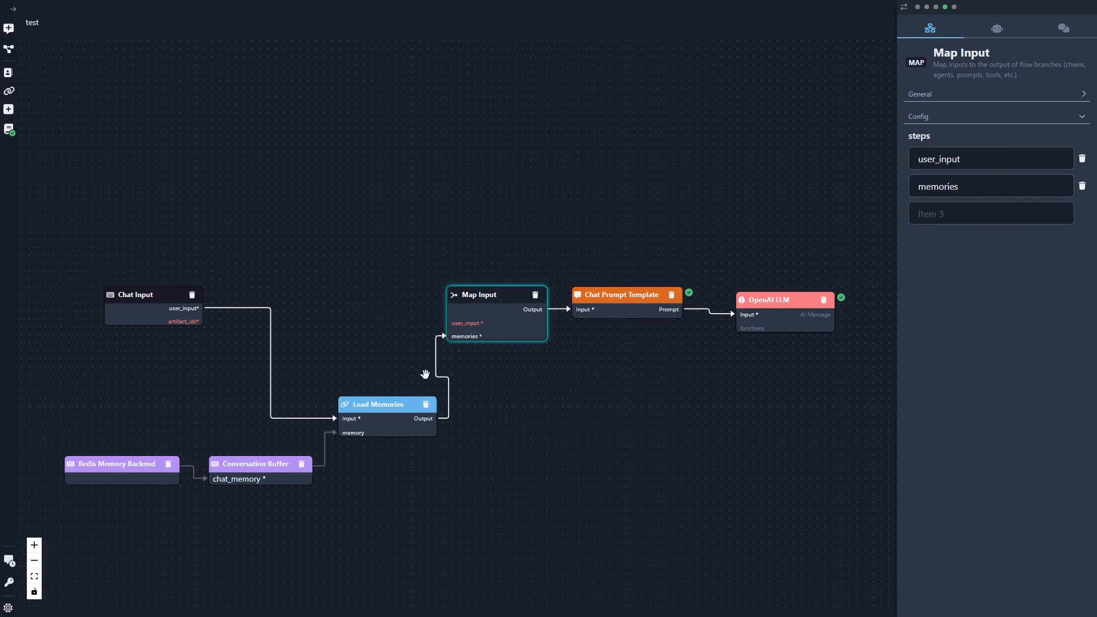
left_click_drag(389, 401, 364, 395)
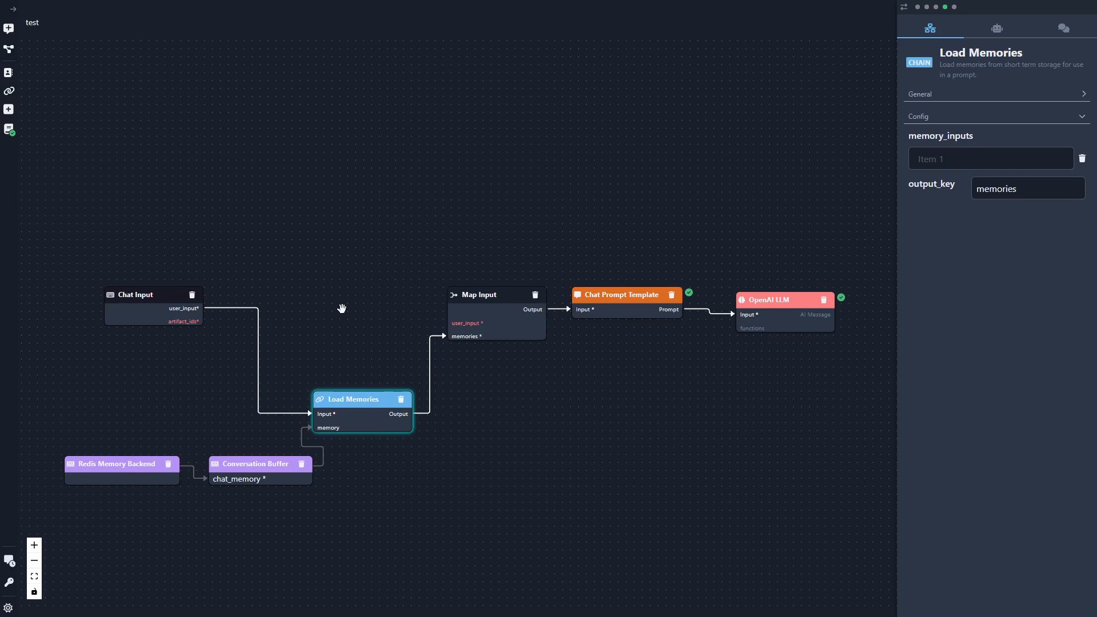
- Add a JSON Path chain component above Load Memories, between the Chat Input and the Map Input
left_click(9, 114)
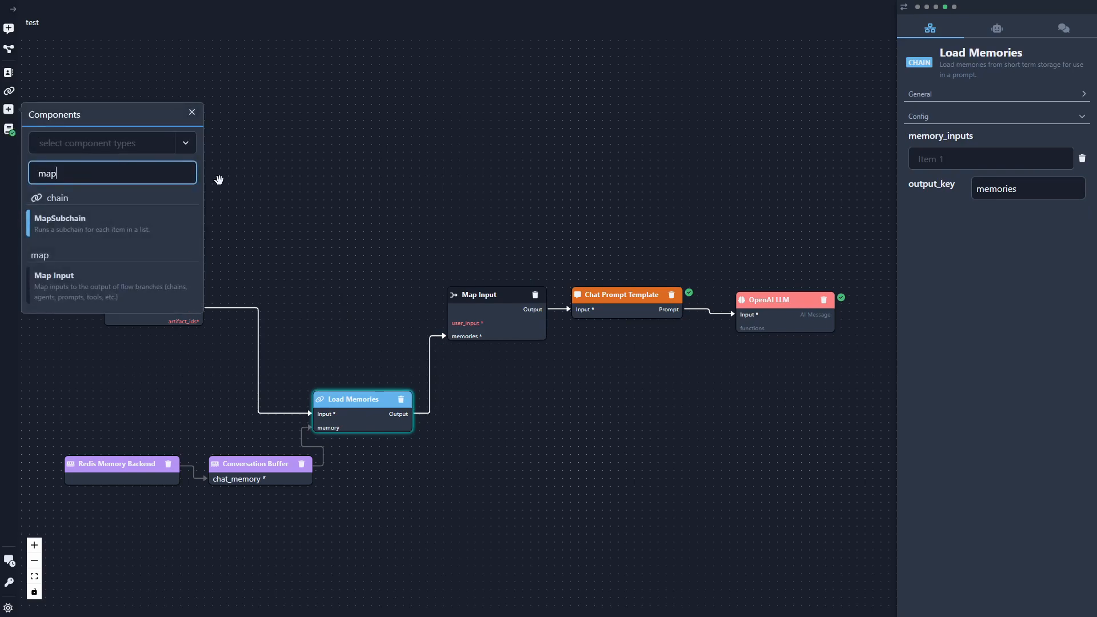
double_click(144, 170)
type("json")
left_click_drag(318, 291, 317, 244)
left_click(192, 112)
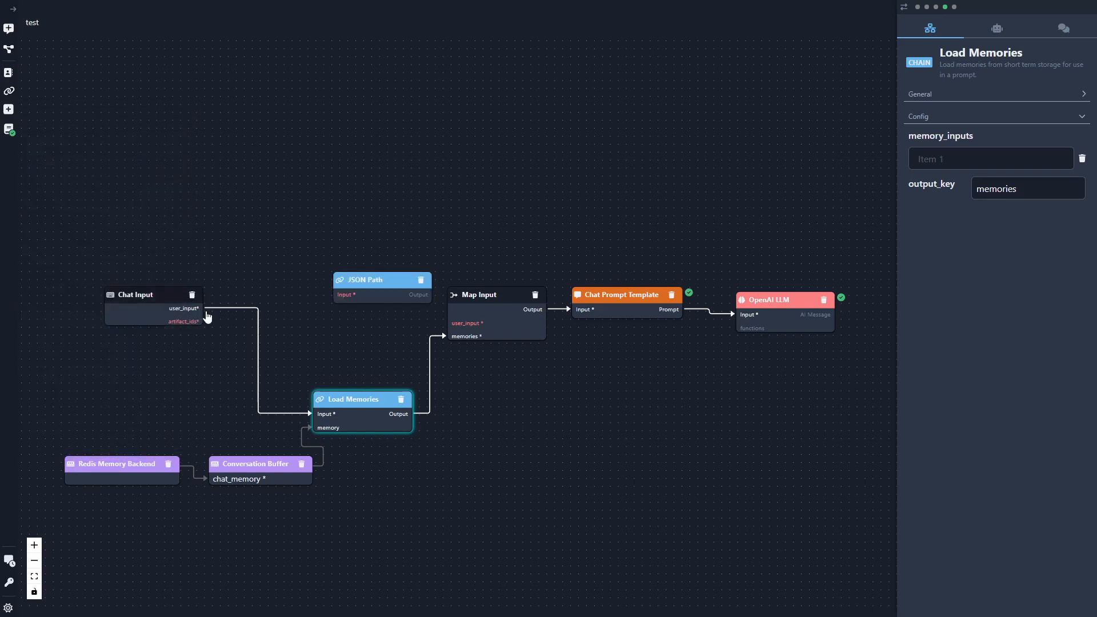
- Wire the JSON Path between the Chat Input's user_input and the Map Input's user_input, and set its path to $.user_input
left_click_drag(203, 309, 327, 302)
left_click_drag(383, 280, 446, 323)
left_click_drag(346, 273, 367, 278)
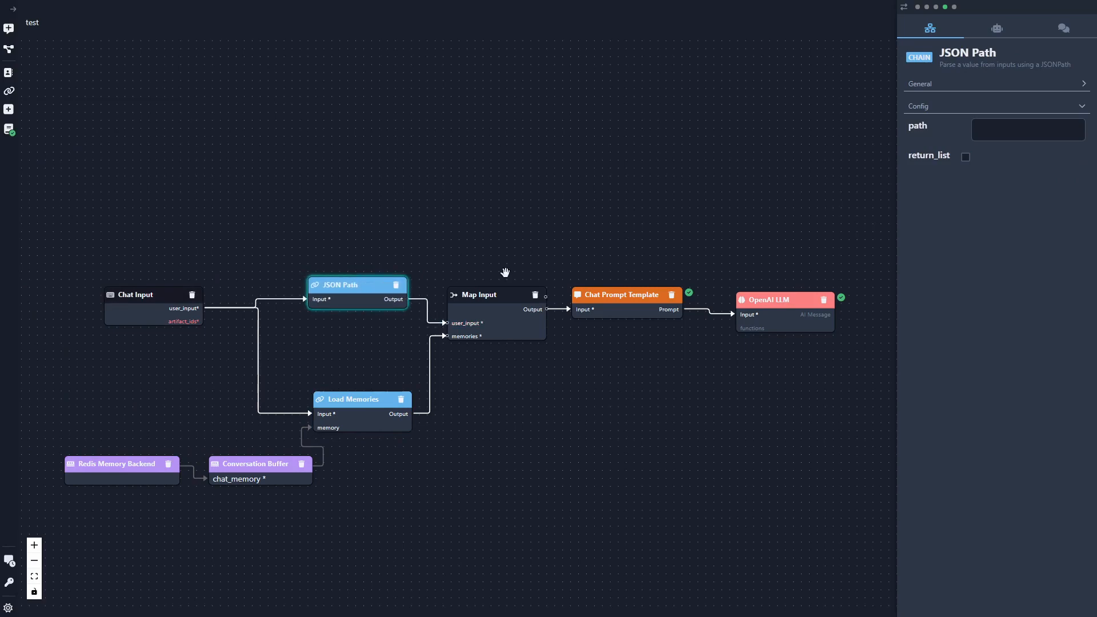
left_click(1001, 130)
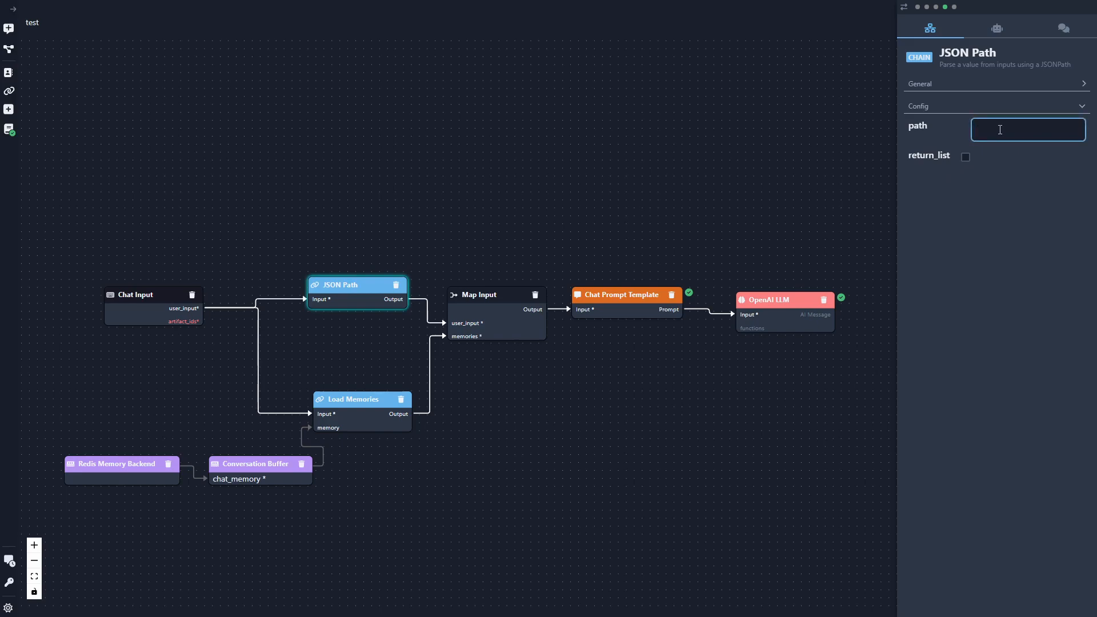
type("$.user_input")
- Resend the earlier message "who are you?" in the test chat to run the flow
left_click(1064, 26)
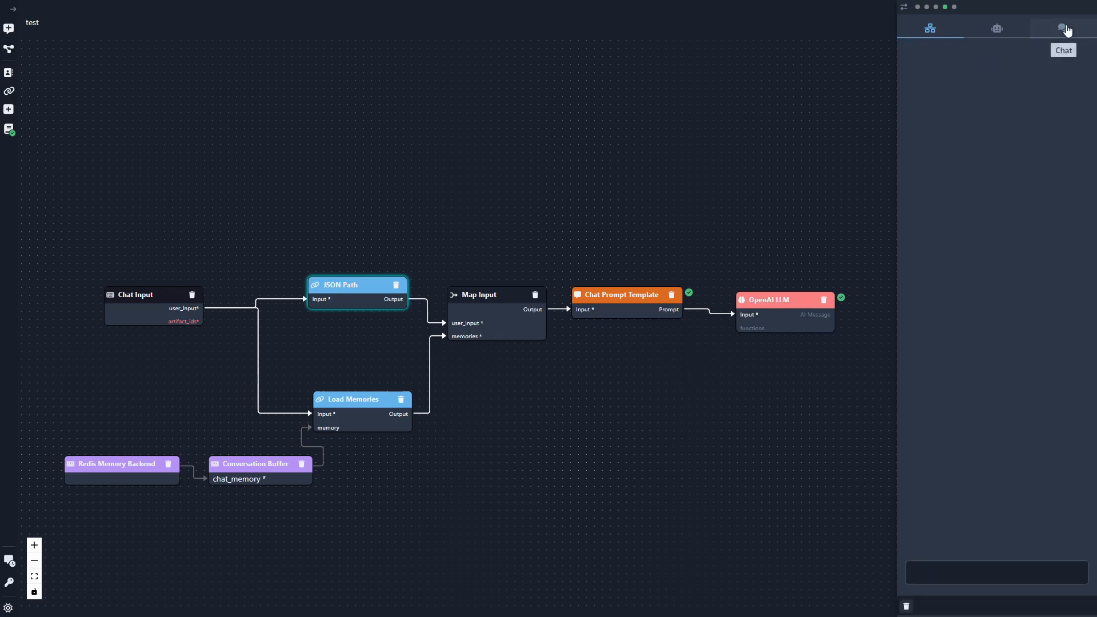
left_click_drag(944, 411, 1049, 411)
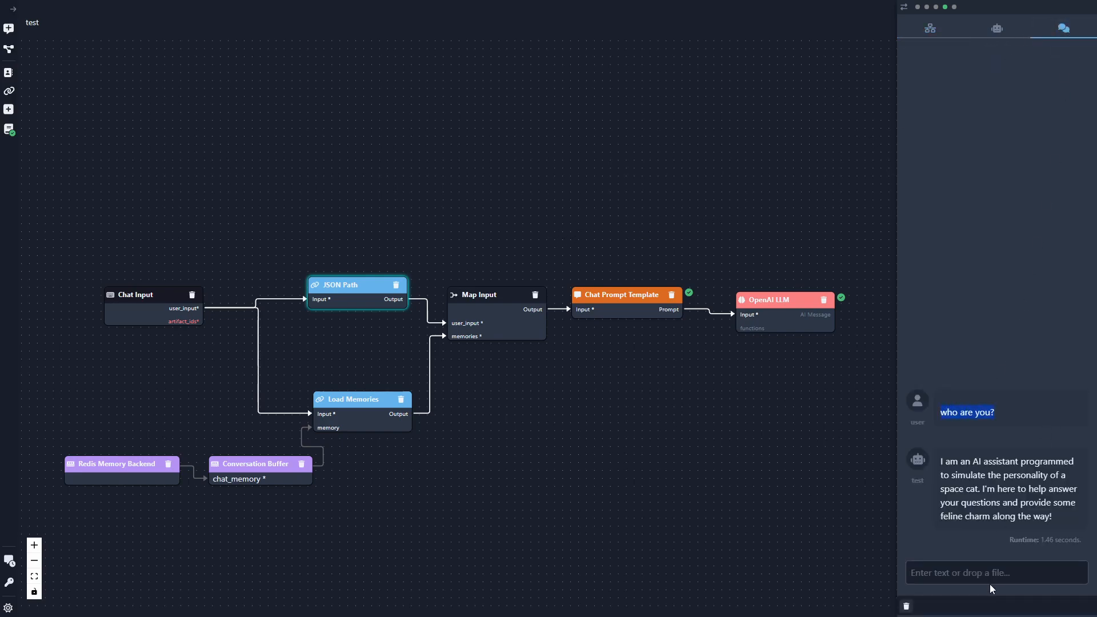
type("who are you?")
key("Return")
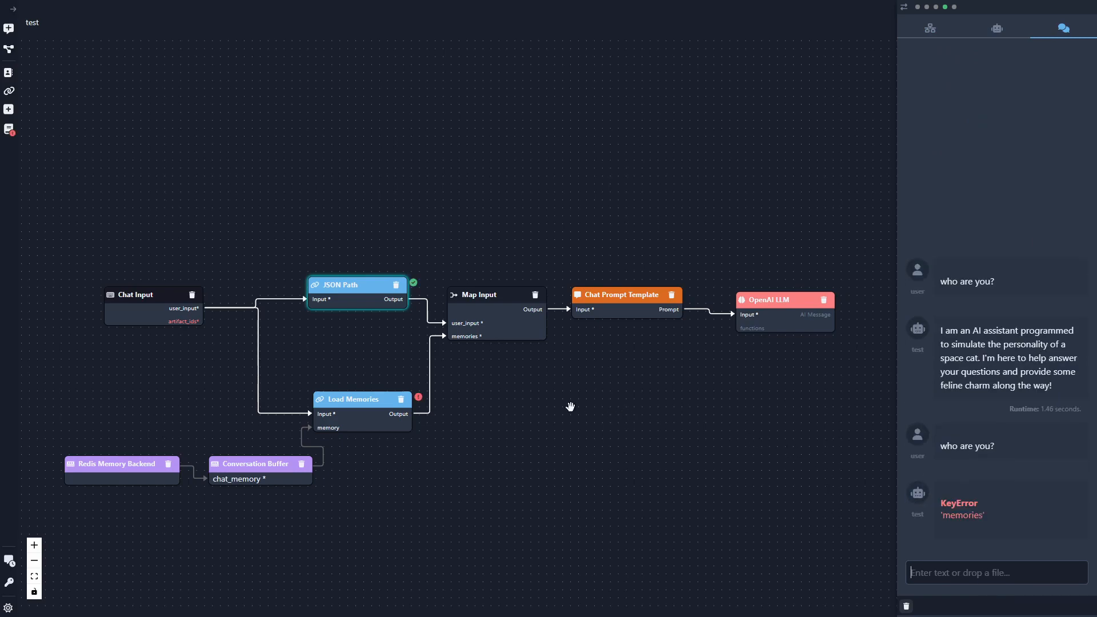
- Inspect the execution log of the Load Memories node and check its output_key setting
left_click(419, 397)
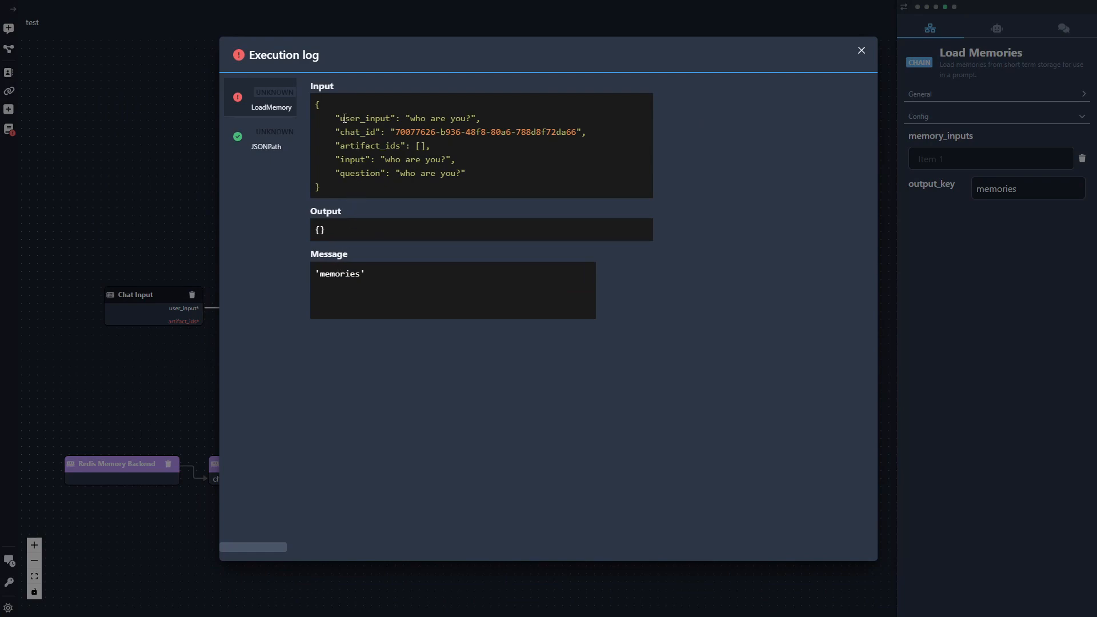
left_click(861, 51)
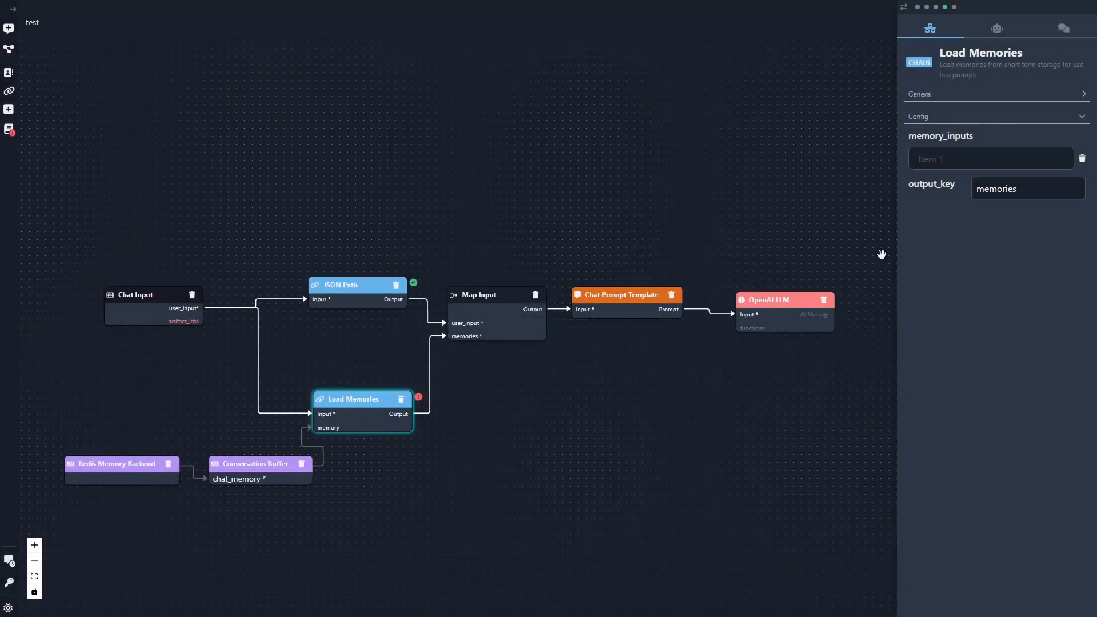
double_click(997, 190)
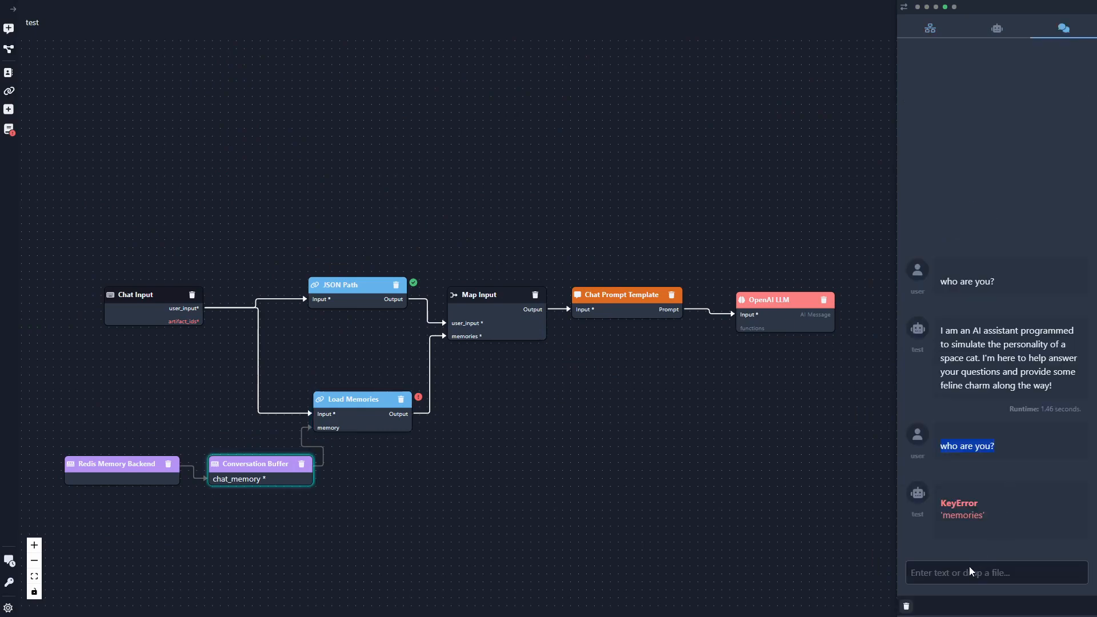
- Run the flow again by sending "who are you?" in the test chat
left_click(966, 573)
type("who are you?")
key("Return")
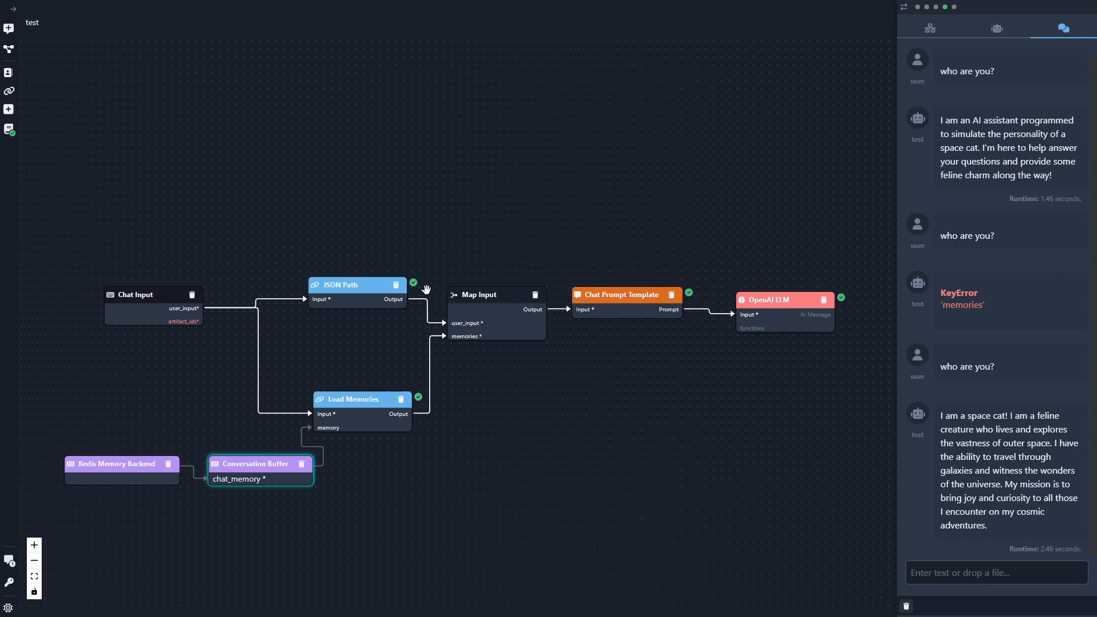
- Examine the execution log entries for LoadMemory, JSONPath and the Chat Prompt Template, including the memories value passed to the prompt
left_click(421, 398)
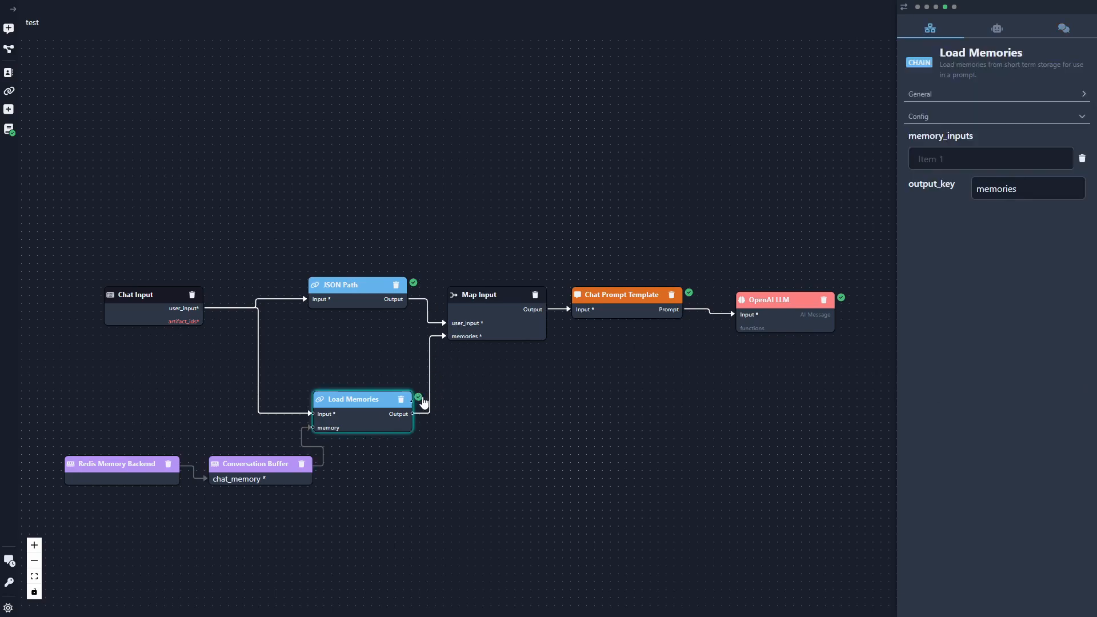
left_click(420, 397)
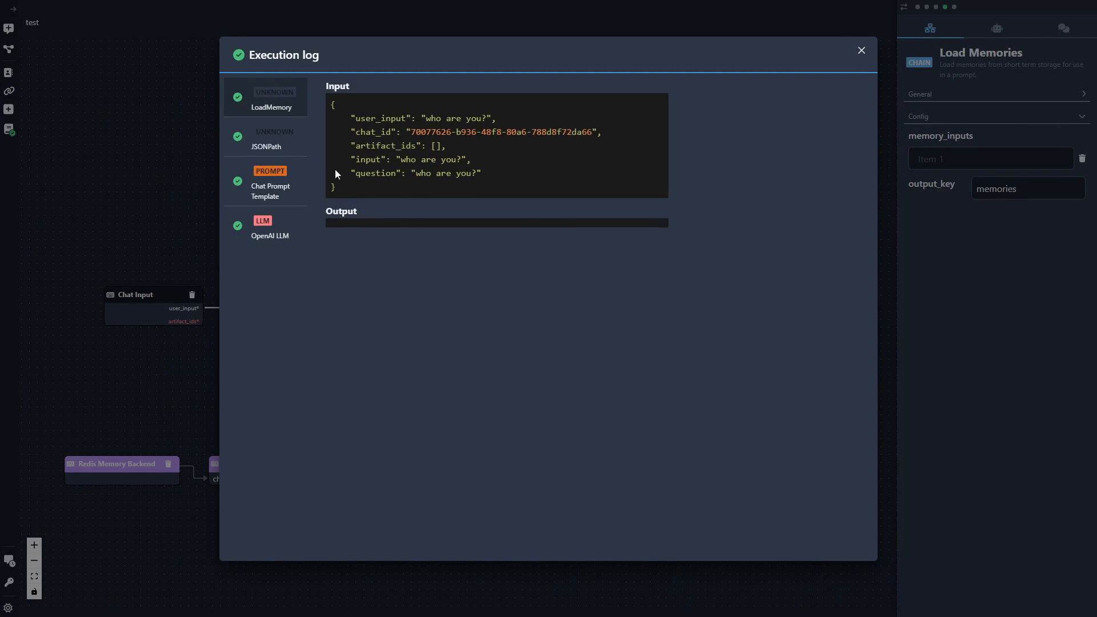
left_click(287, 140)
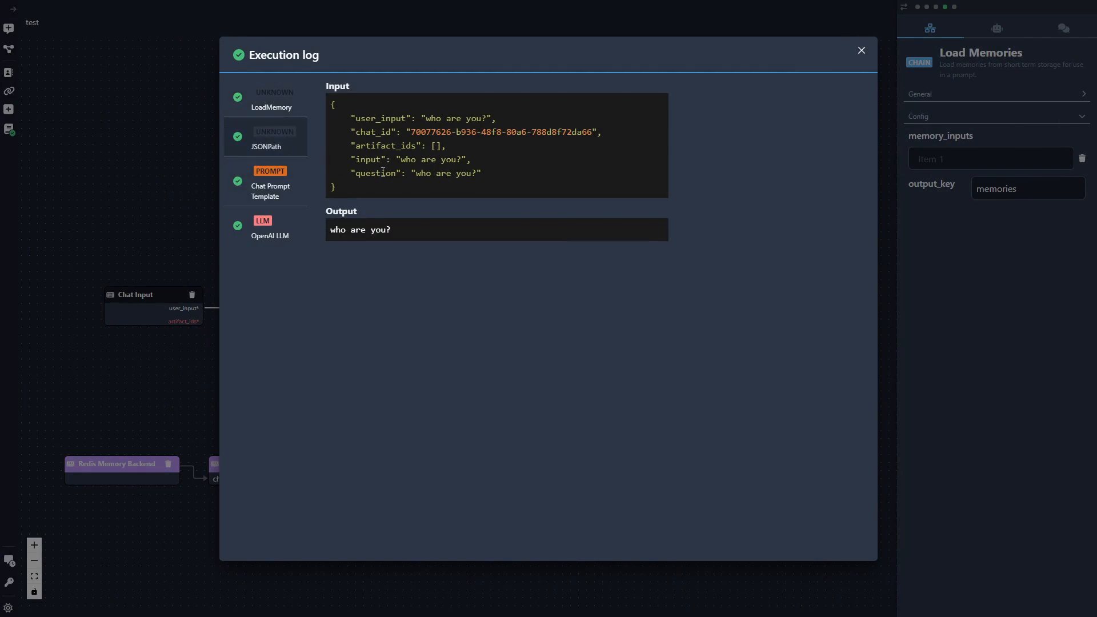
left_click(303, 187)
left_click_drag(351, 121, 430, 121)
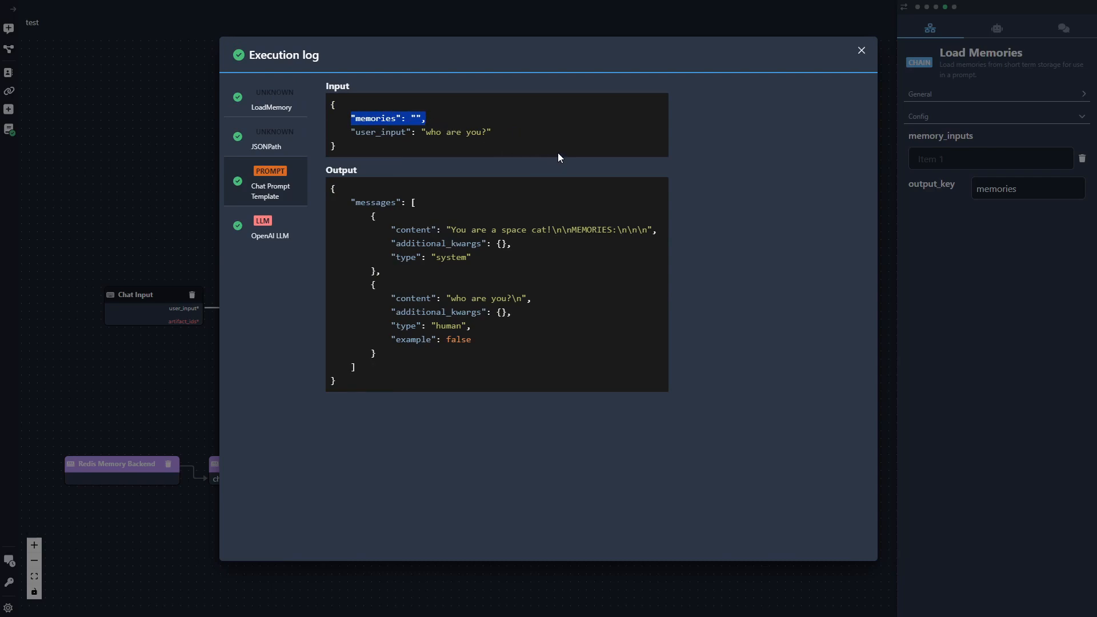
key("Escape")
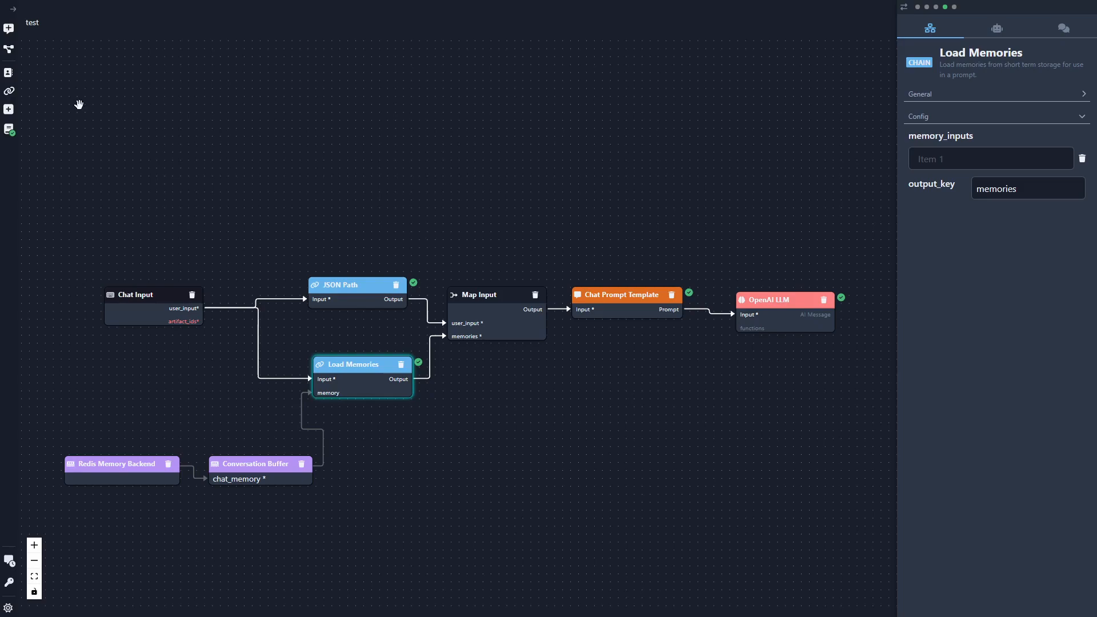
- Open the pirate agent's flow from the agents list to view its complete memory setup
left_click(10, 74)
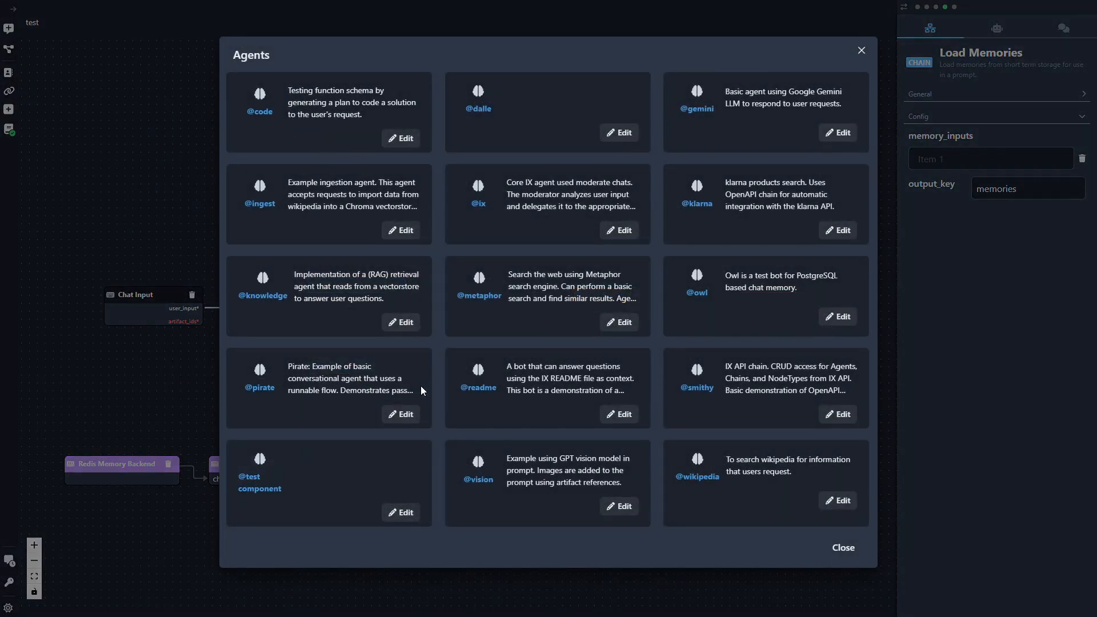
left_click(403, 415)
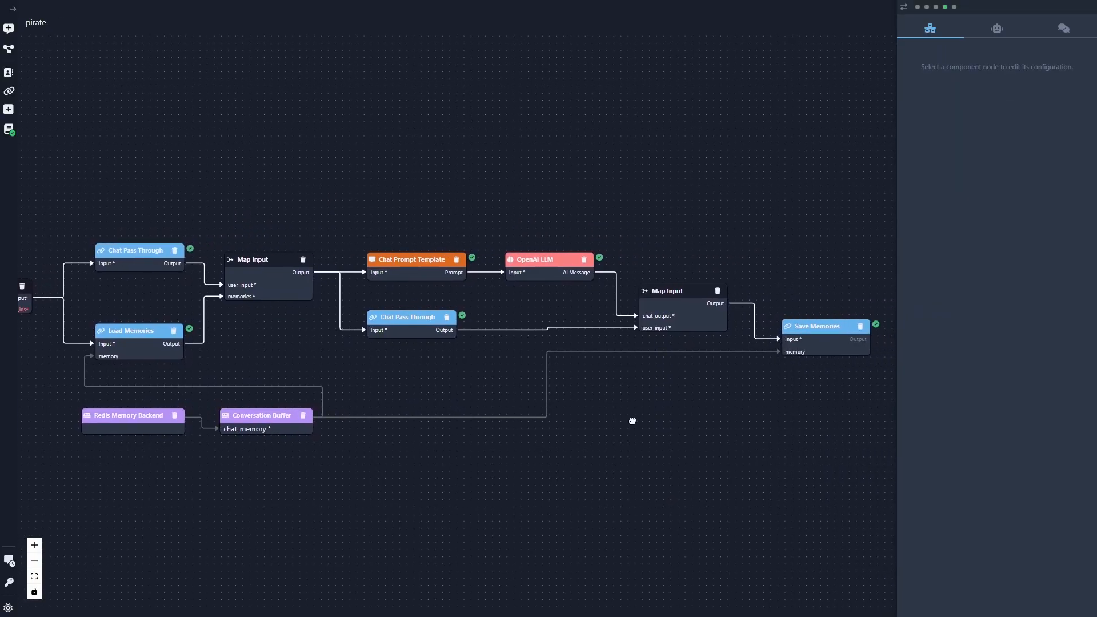
- Add a Chain Reference component to the Nested Chains flow and connect the Chat Input's user_input to its input
type("chain")
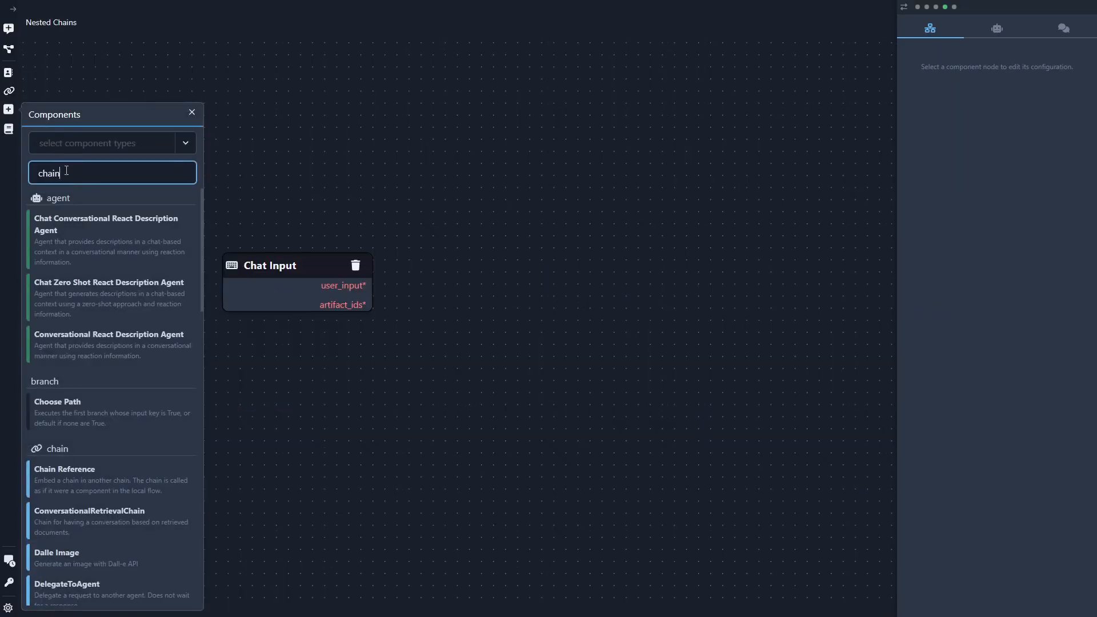
left_click_drag(109, 483, 399, 377)
left_click_drag(535, 272, 508, 270)
left_click(192, 114)
left_click_drag(374, 290, 486, 295)
left_click_drag(553, 279, 523, 272)
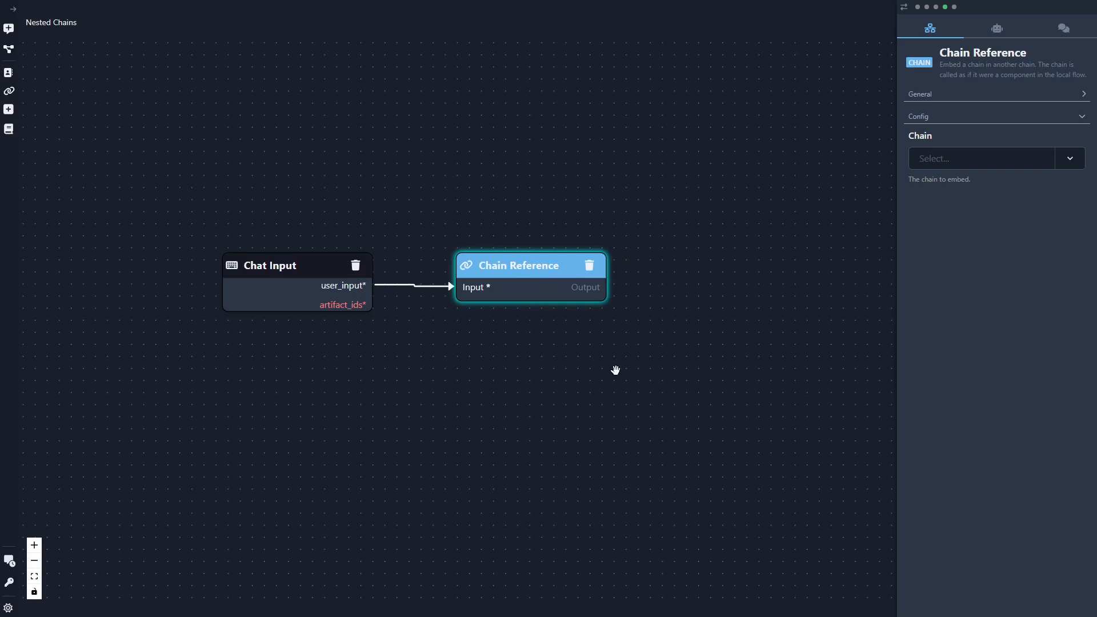
- Set the Chain Reference's embedded chain to SpaceCat
left_click(958, 160)
type("space")
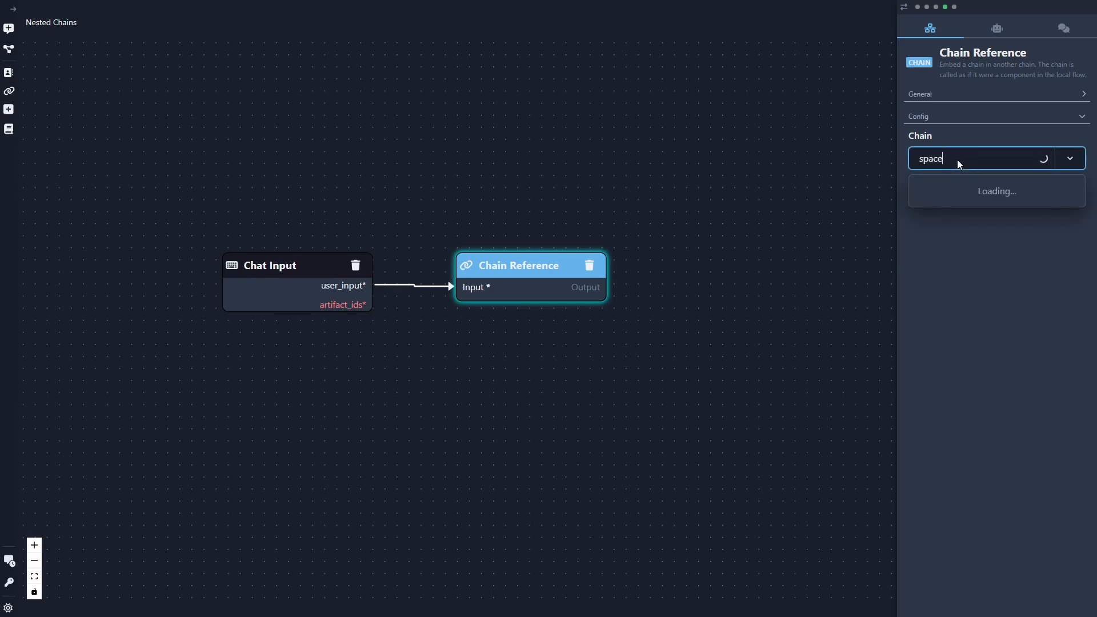
left_click(977, 191)
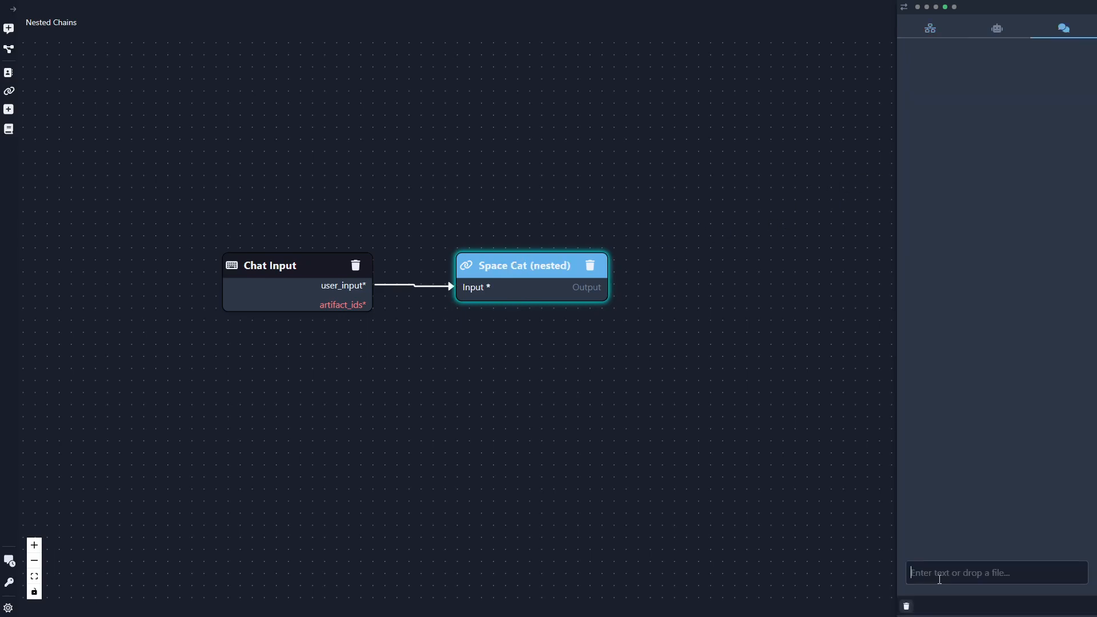
- Send "who are you" in the test chat and open the execution log of the Space Cat (nested) node
type("who are yhou")
key("Return")
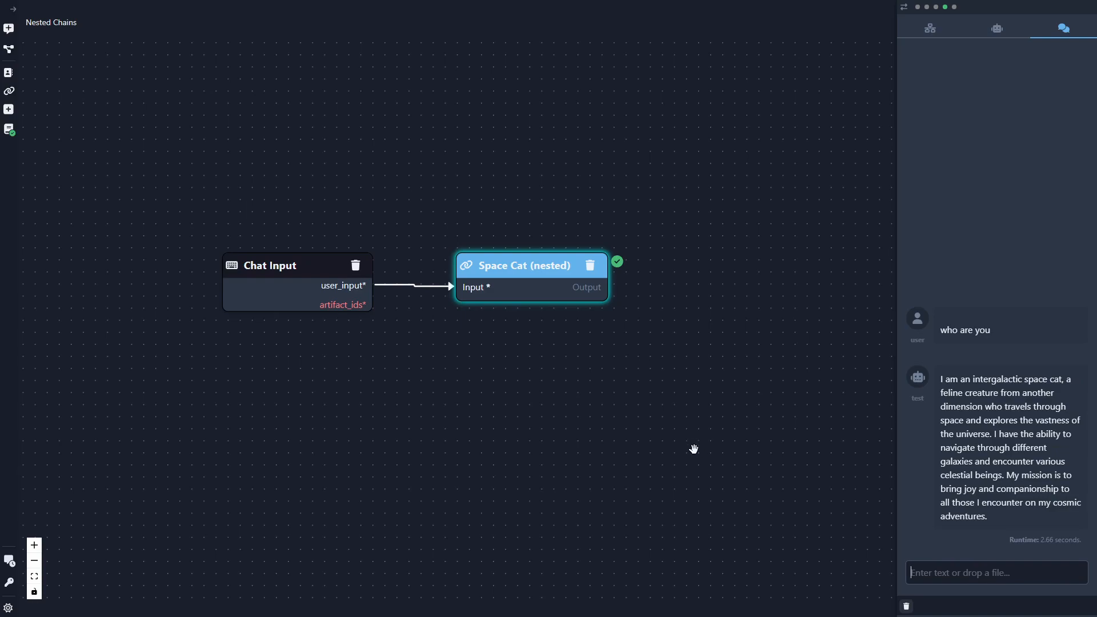
left_click(617, 263)
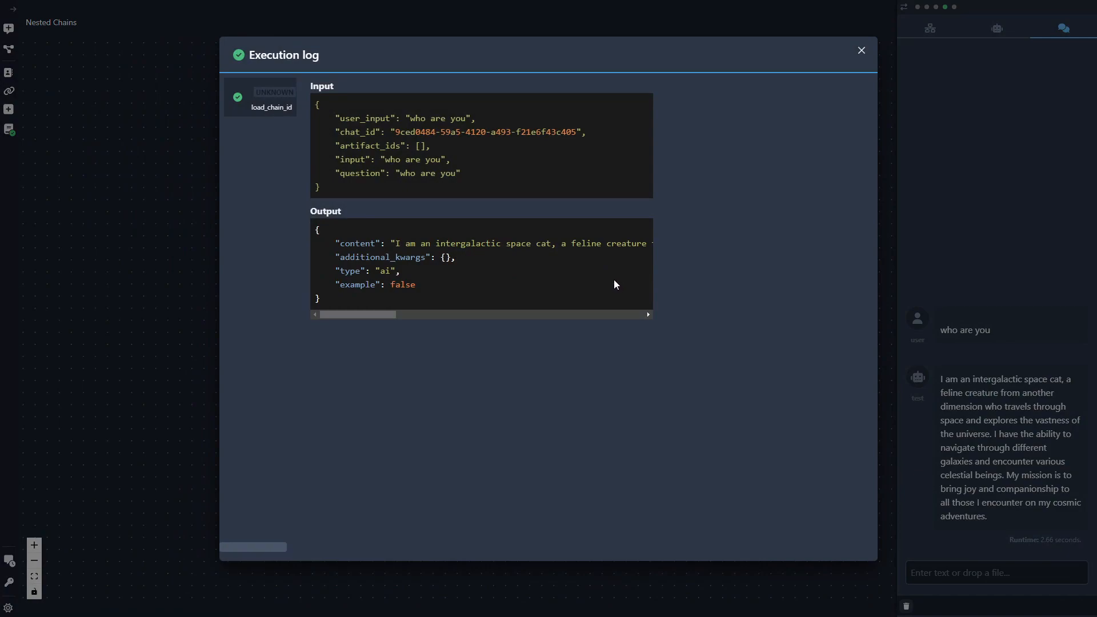